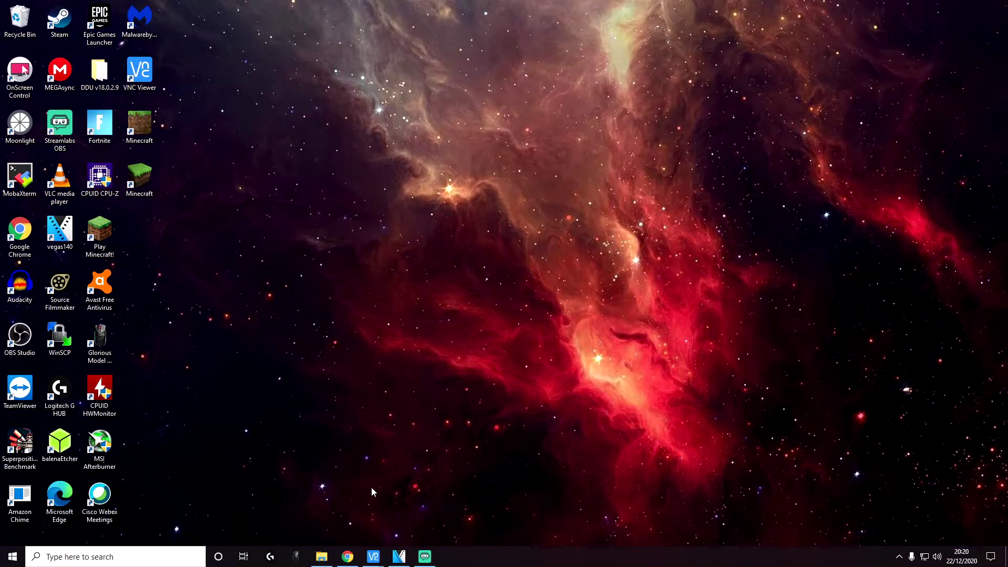
Step: Confirm in IMG_9501's Properties that its file type is .MOV, then close the dialog
{"action": "left_click", "coordinate": [321, 556]}
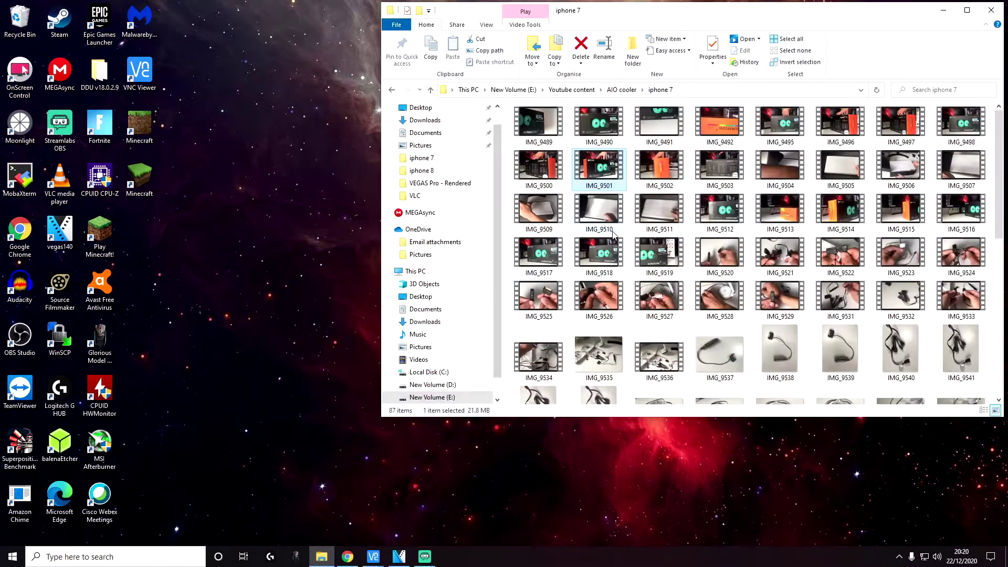
{"action": "right_click", "coordinate": [603, 167]}
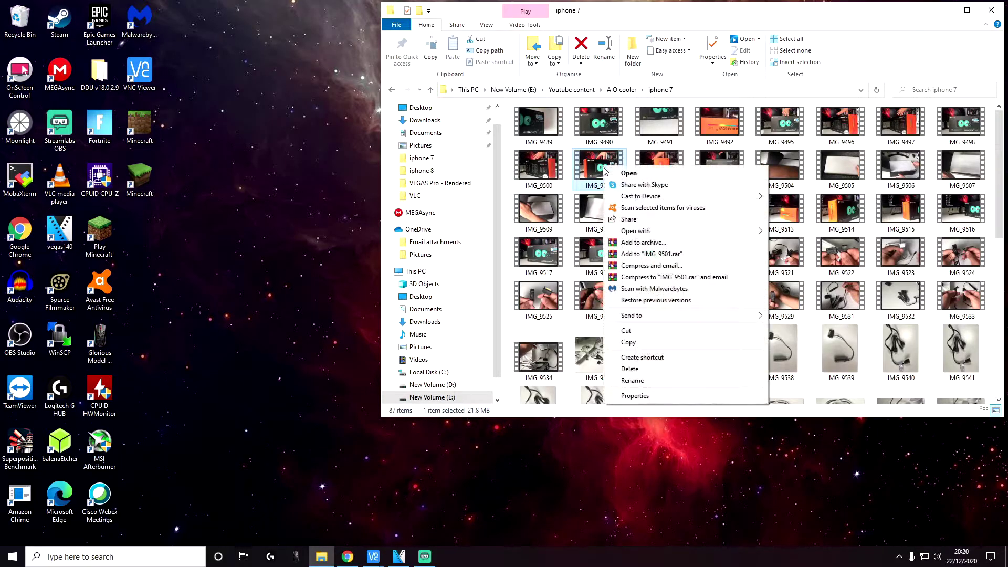
{"action": "left_click", "coordinate": [649, 402]}
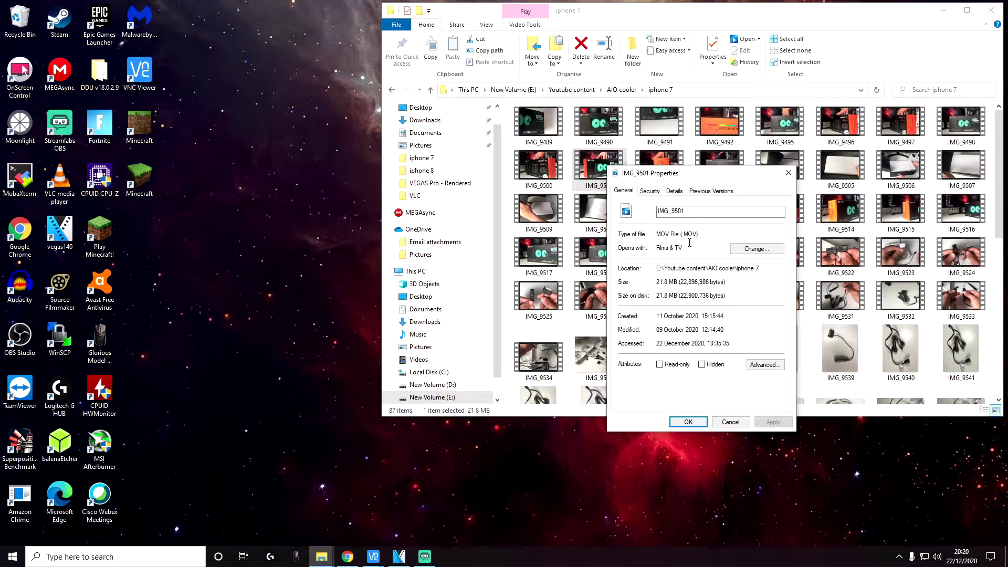
{"action": "left_click_drag", "start_coordinate": [681, 236], "coordinate": [699, 233]}
{"action": "left_click", "coordinate": [684, 249]}
{"action": "left_click", "coordinate": [788, 172]}
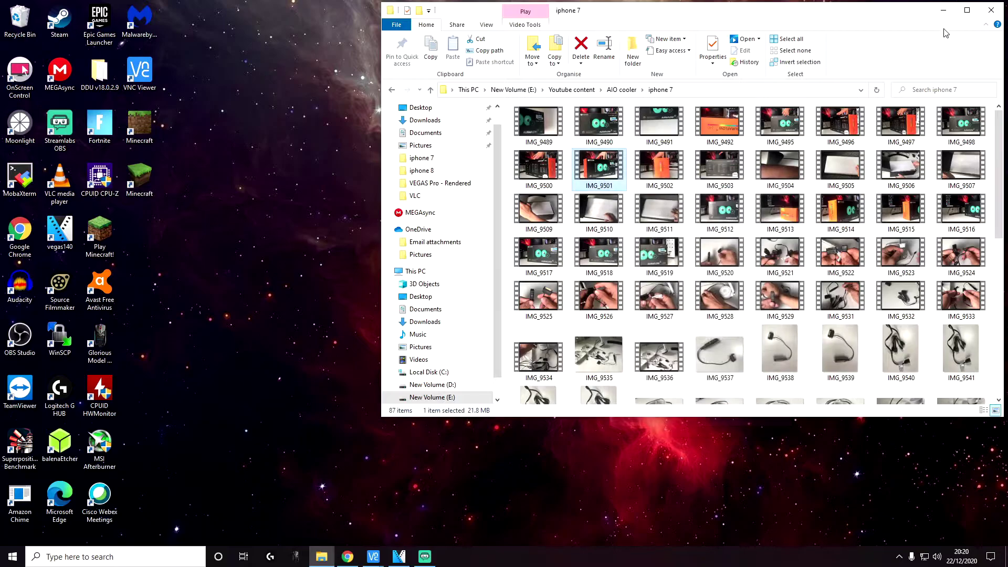
Step: Drag IMG_9501 from the iphone 7 folder into VEGAS Pro's Project Media
{"action": "left_click", "coordinate": [944, 10]}
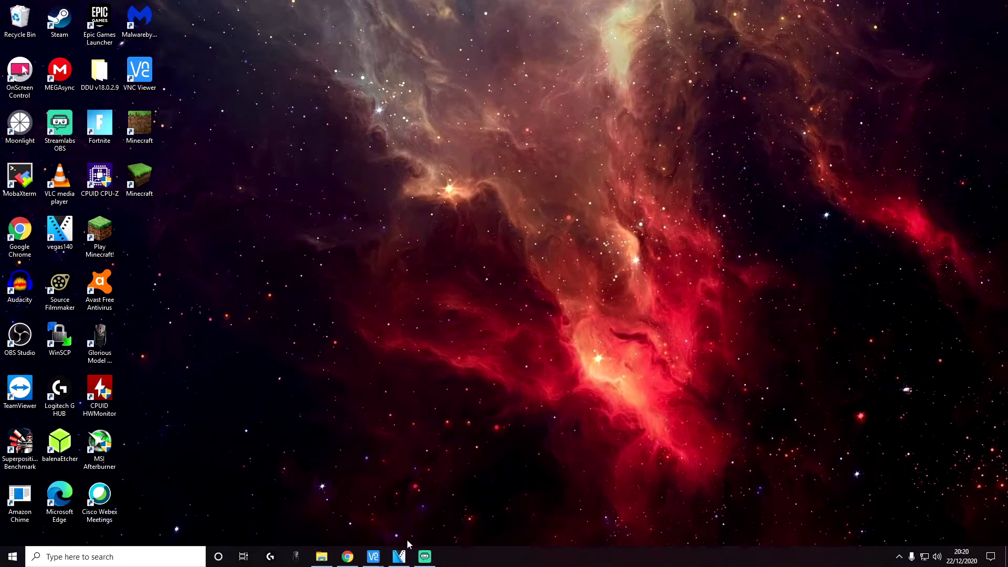
{"action": "left_click", "coordinate": [400, 555]}
{"action": "left_click", "coordinate": [321, 555]}
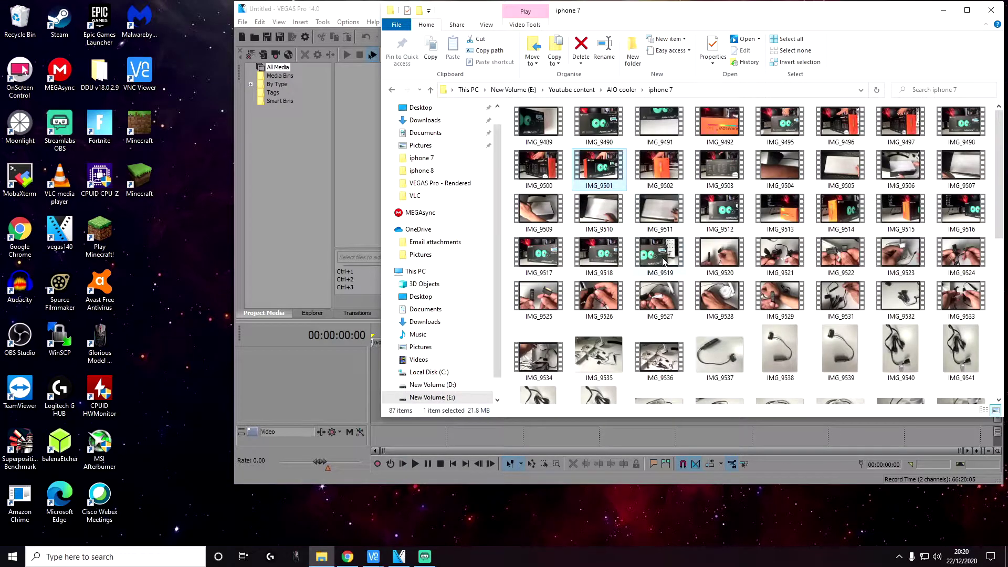
{"action": "left_click_drag", "start_coordinate": [608, 169], "coordinate": [358, 143]}
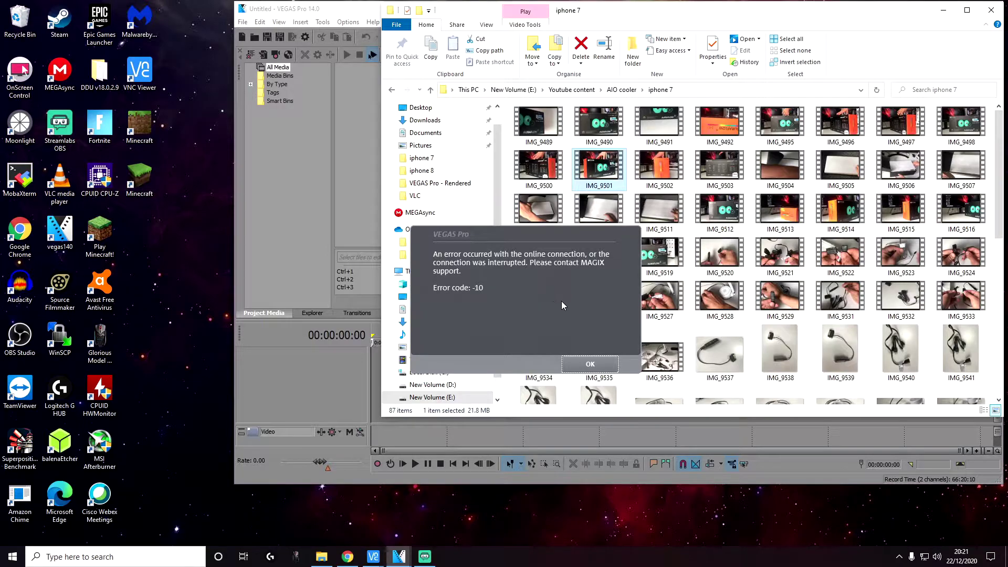
Step: Dismiss the connection errors and the file-could-not-be-opened warning, then minimise both windows
{"action": "left_click", "coordinate": [583, 363]}
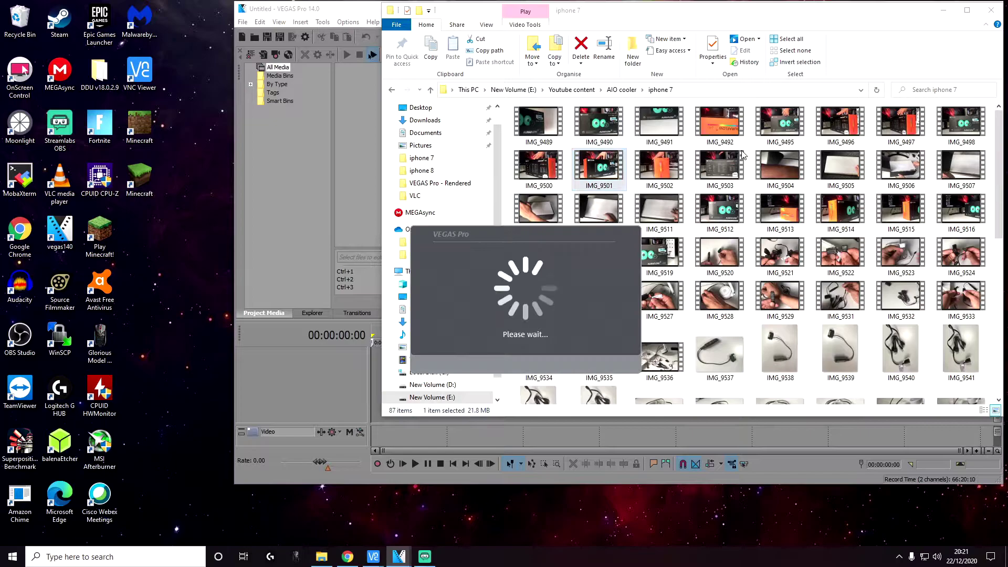
{"action": "left_click", "coordinate": [601, 362]}
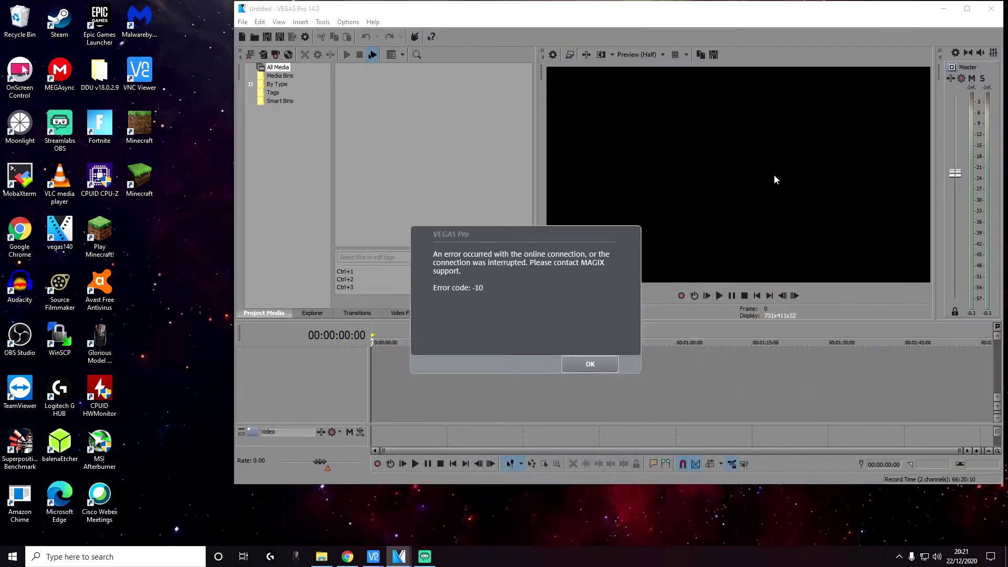
{"action": "left_click", "coordinate": [589, 364]}
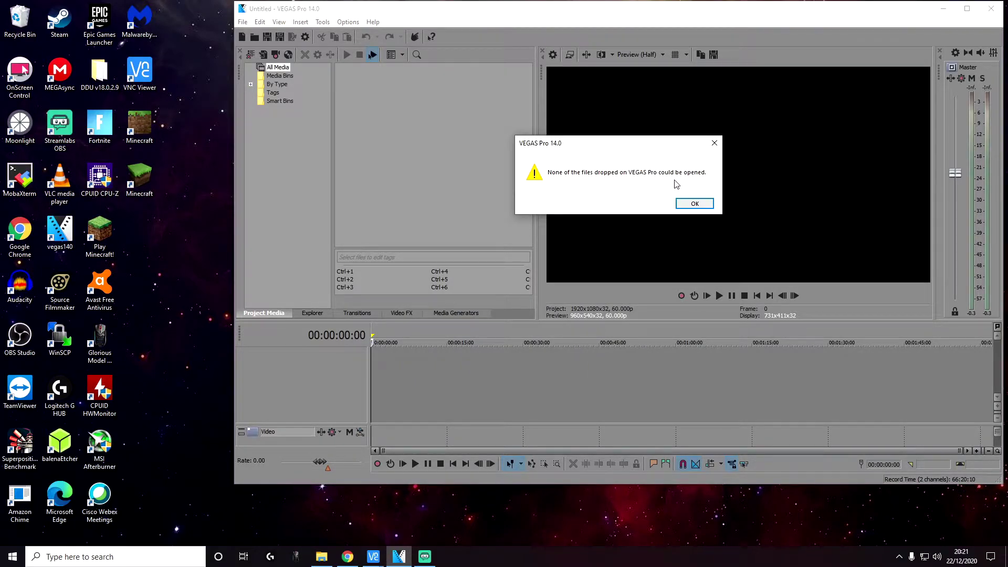
{"action": "left_click", "coordinate": [695, 203]}
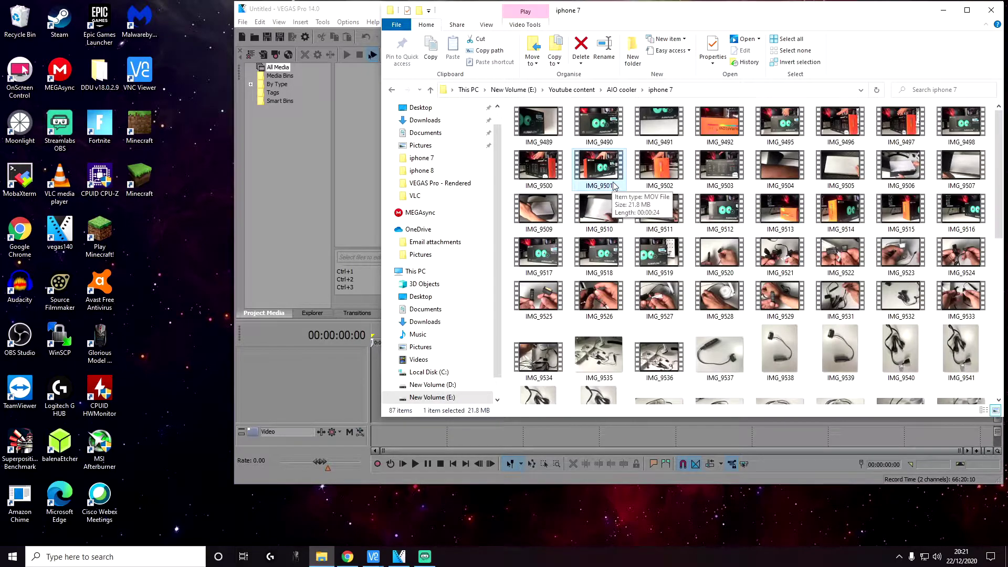
{"action": "left_click", "coordinate": [943, 10]}
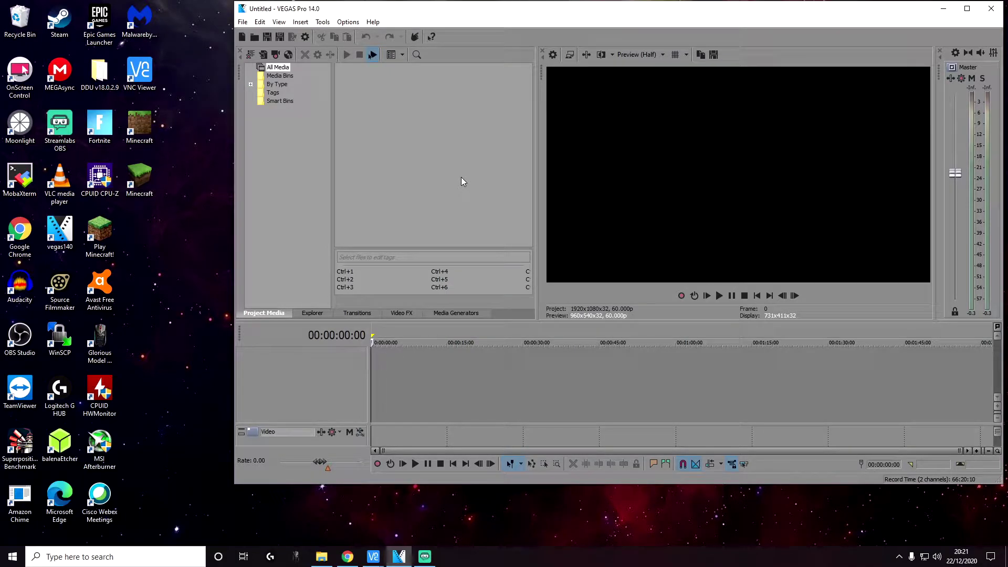
{"action": "left_click", "coordinate": [942, 15]}
Step: Show IMG_9501's Details (1920×1088, 30 fps, 96kbps mono audio) and move the dialog top-right
{"action": "left_click", "coordinate": [321, 557]}
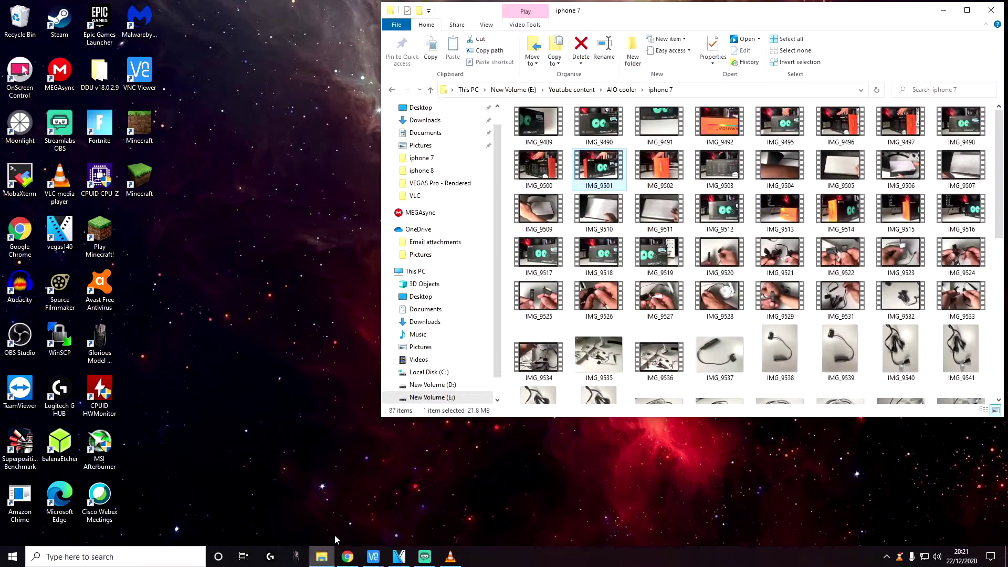
{"action": "right_click", "coordinate": [601, 167]}
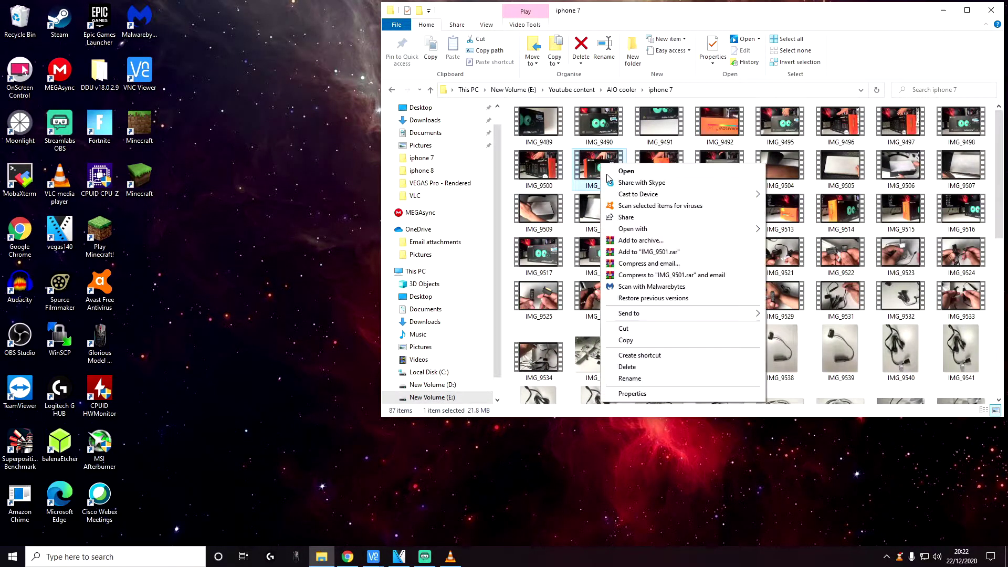
{"action": "left_click", "coordinate": [654, 397]}
{"action": "left_click", "coordinate": [671, 190]}
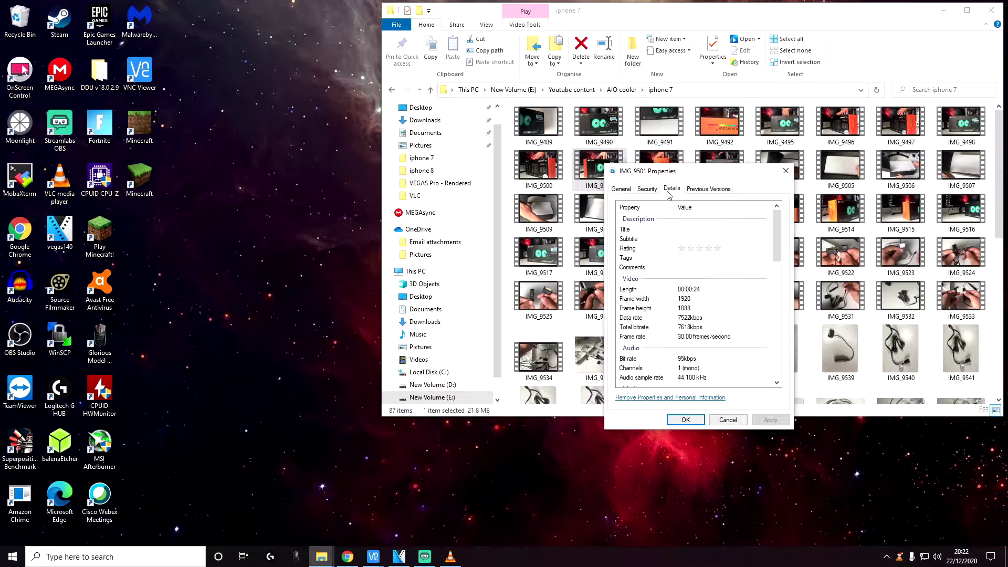
{"action": "left_click_drag", "start_coordinate": [778, 226], "coordinate": [778, 246]}
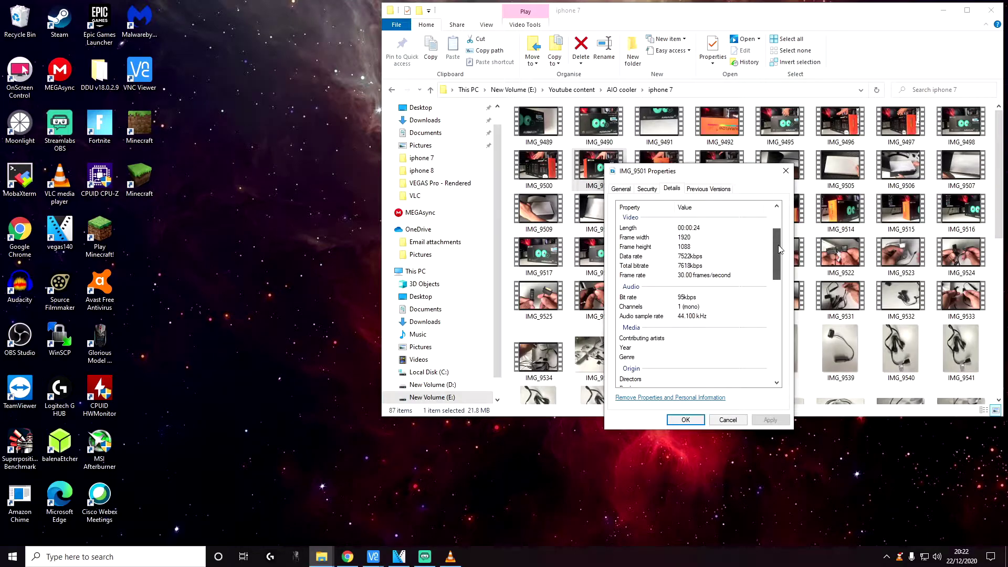
{"action": "left_click", "coordinate": [642, 220]}
{"action": "left_click", "coordinate": [644, 287]}
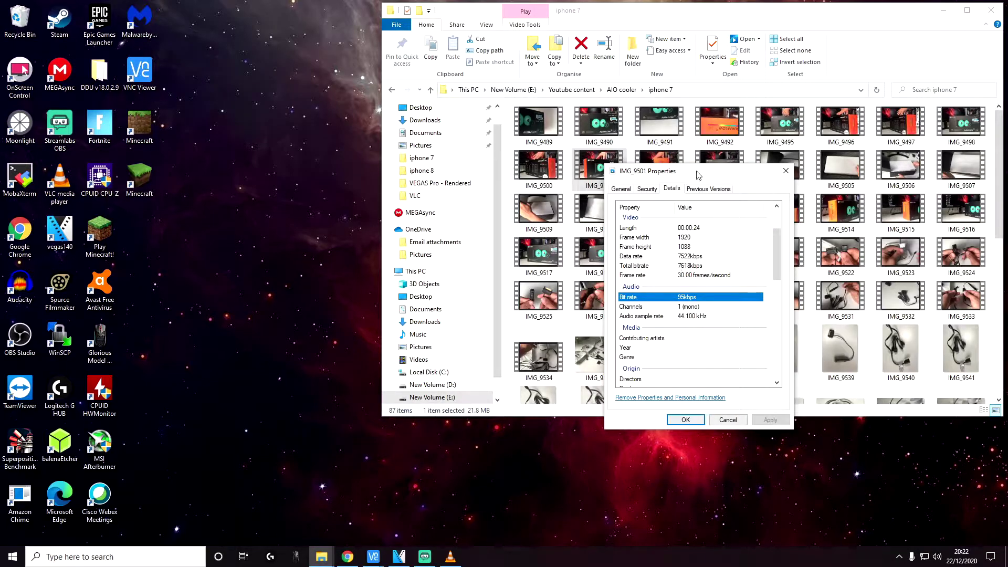
{"action": "left_click_drag", "start_coordinate": [697, 174], "coordinate": [904, 45]}
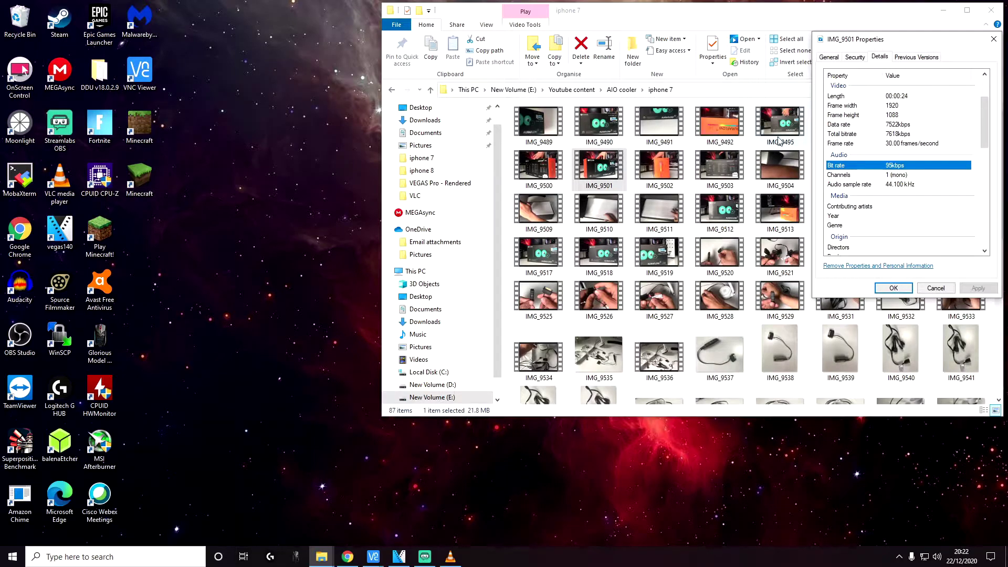
Step: Launch VLC media player and start Media > Convert / Save
{"action": "left_click", "coordinate": [63, 181]}
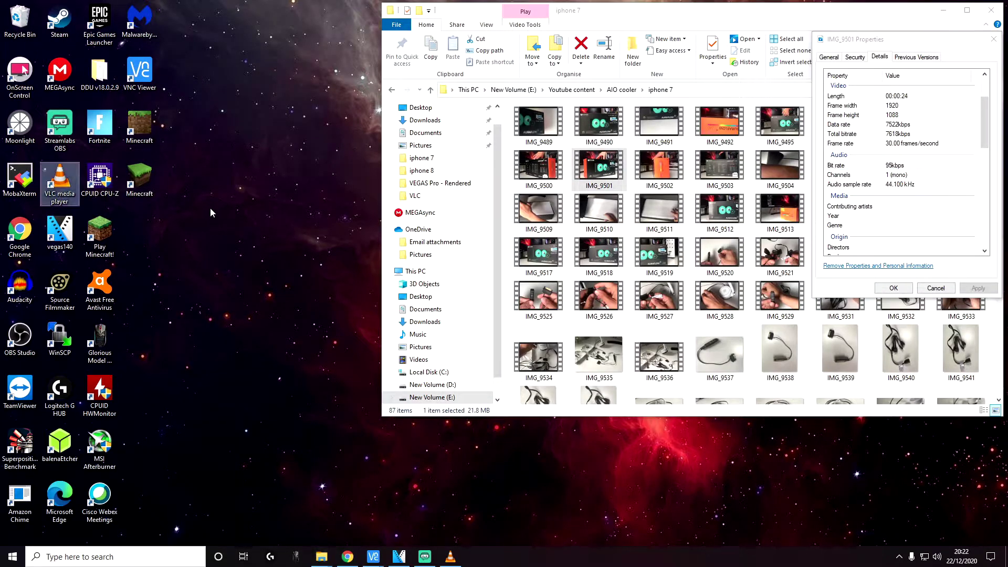
{"action": "double_click", "coordinate": [63, 181]}
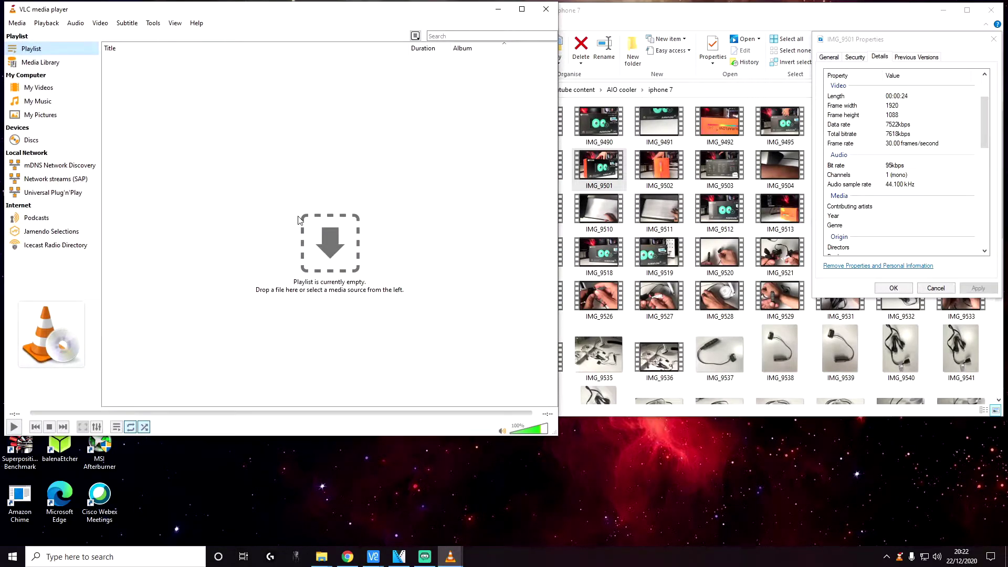
{"action": "left_click", "coordinate": [23, 24]}
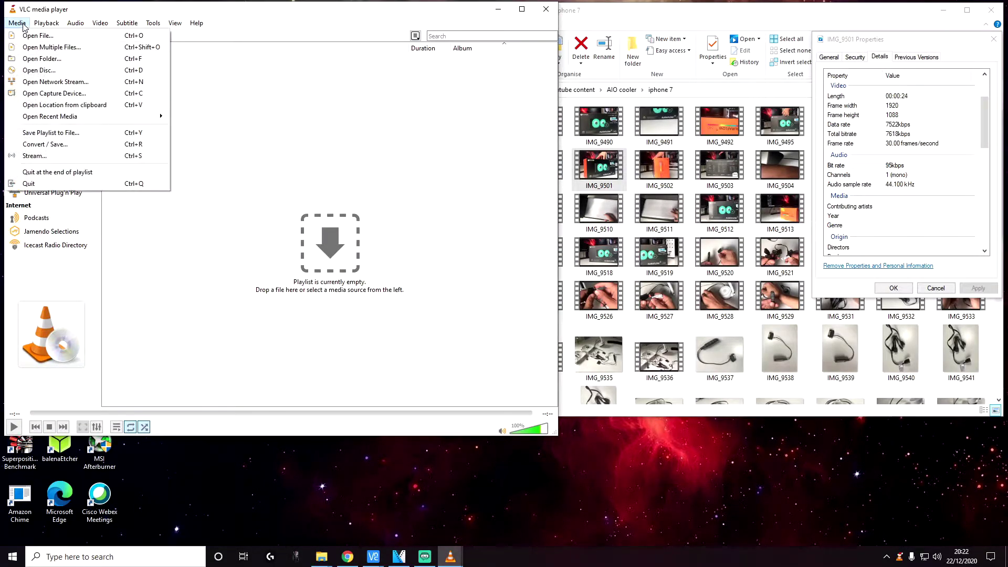
{"action": "left_click", "coordinate": [110, 150]}
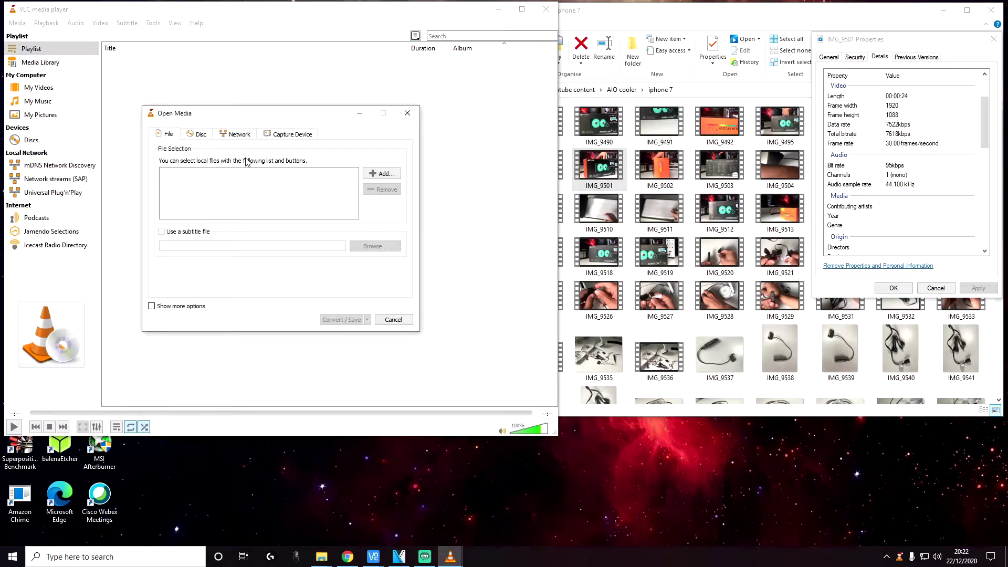
Step: Add IMG_9501.MOV as the source file and proceed to its conversion settings
{"action": "left_click", "coordinate": [384, 177]}
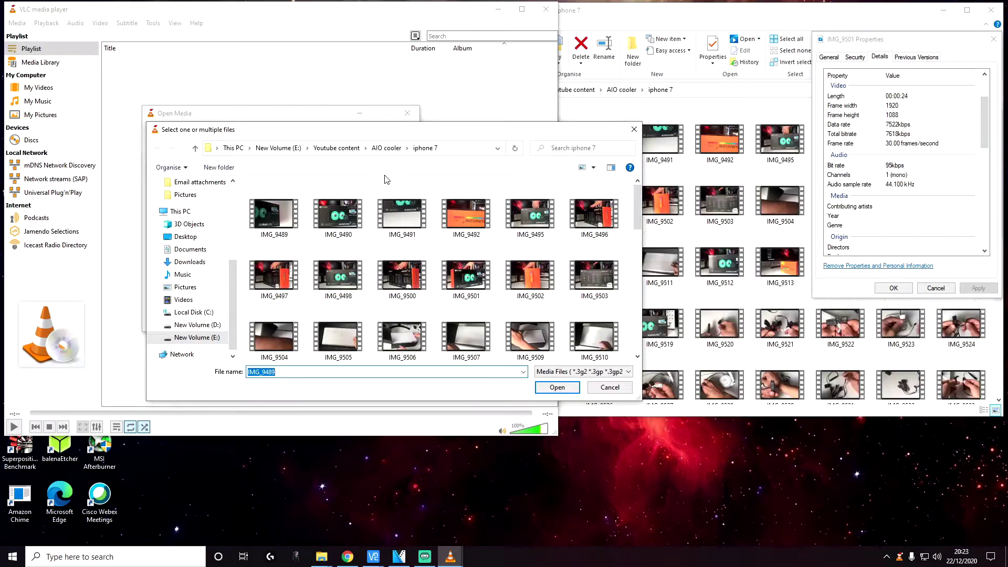
{"action": "left_click", "coordinate": [485, 294]}
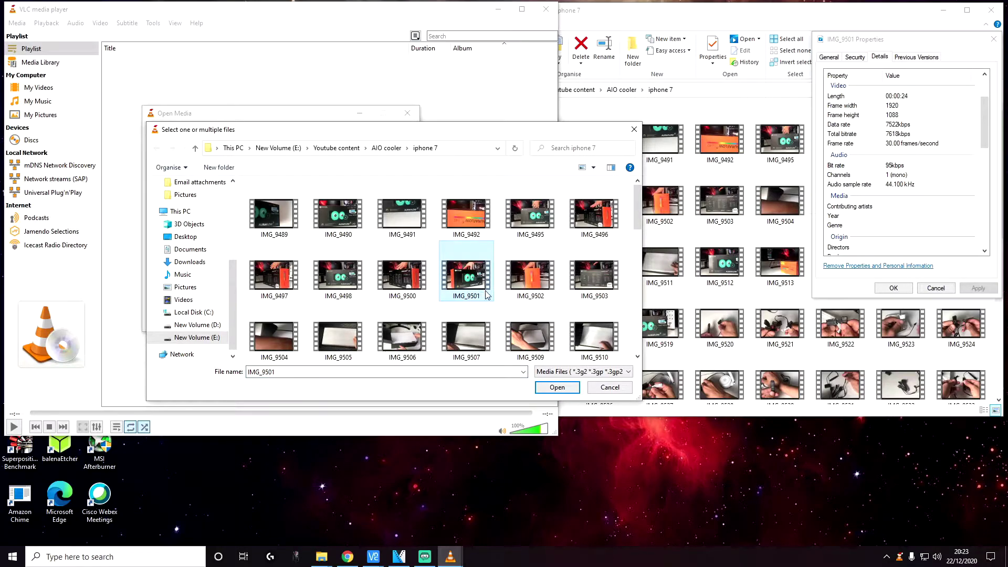
{"action": "left_click", "coordinate": [557, 388]}
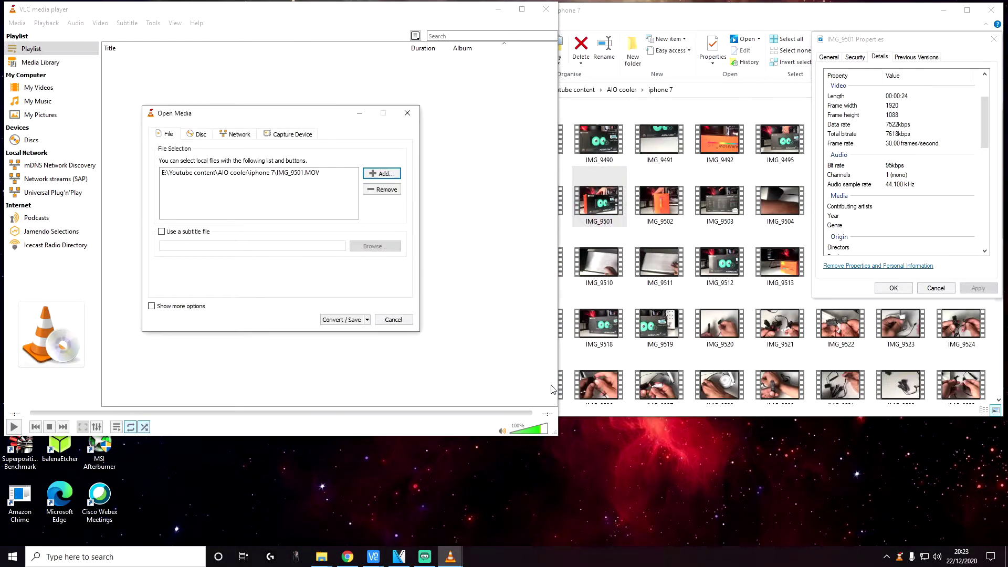
{"action": "left_click", "coordinate": [352, 321]}
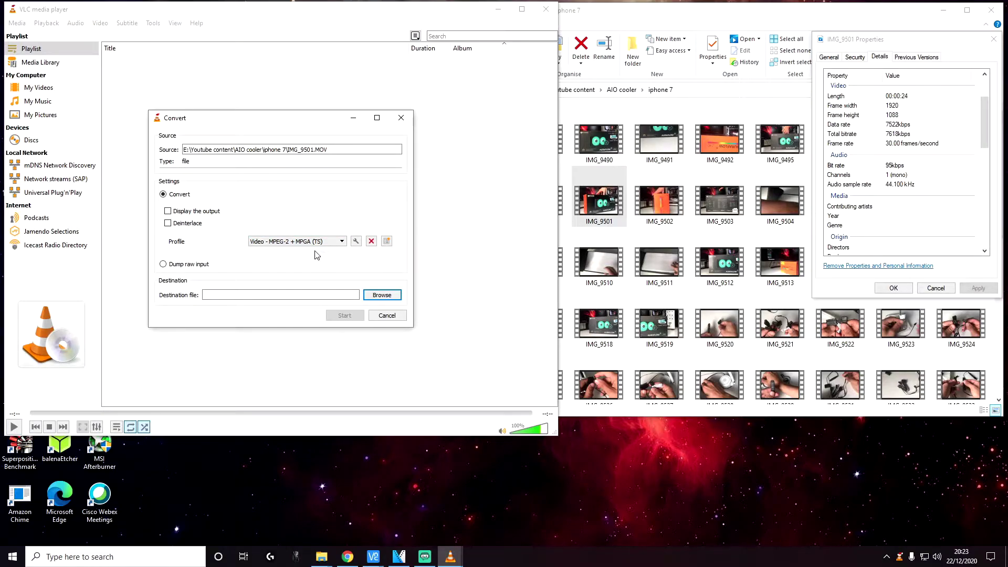
Step: Open the Video - MPEG-2 + MPGA (TS) profile in the editor at its Video codec tab
{"action": "left_click", "coordinate": [341, 244]}
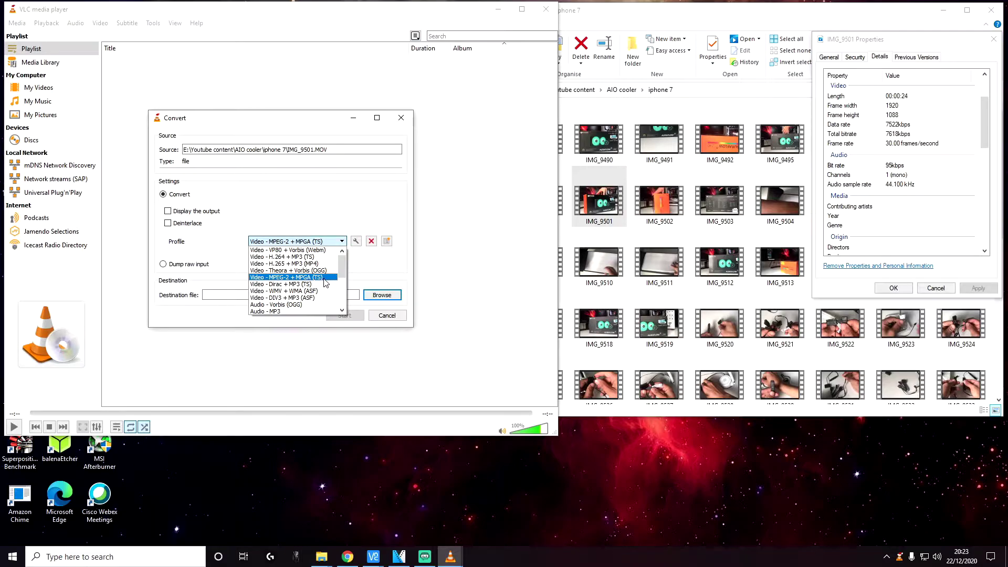
{"action": "key", "text": "Escape"}
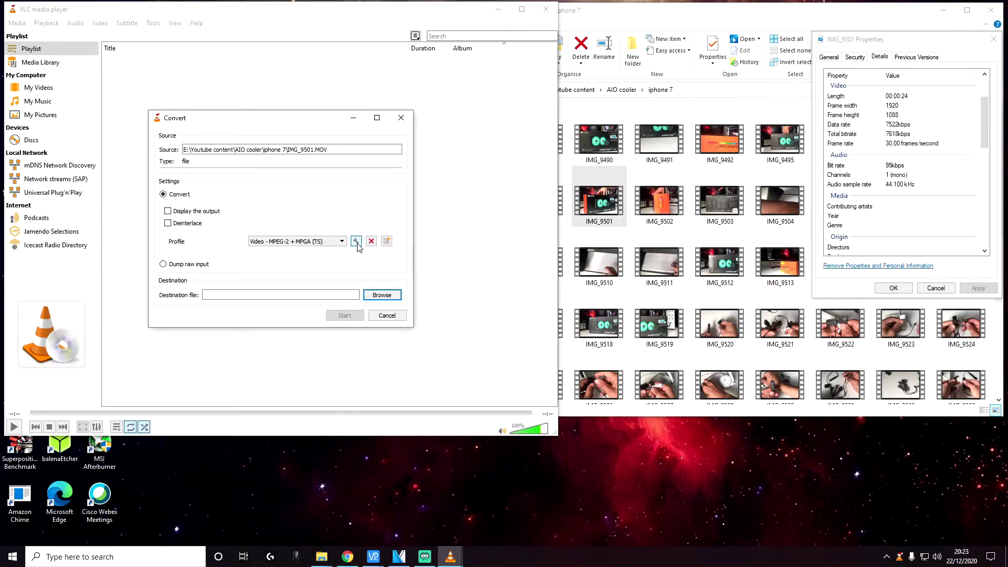
{"action": "left_click", "coordinate": [356, 243]}
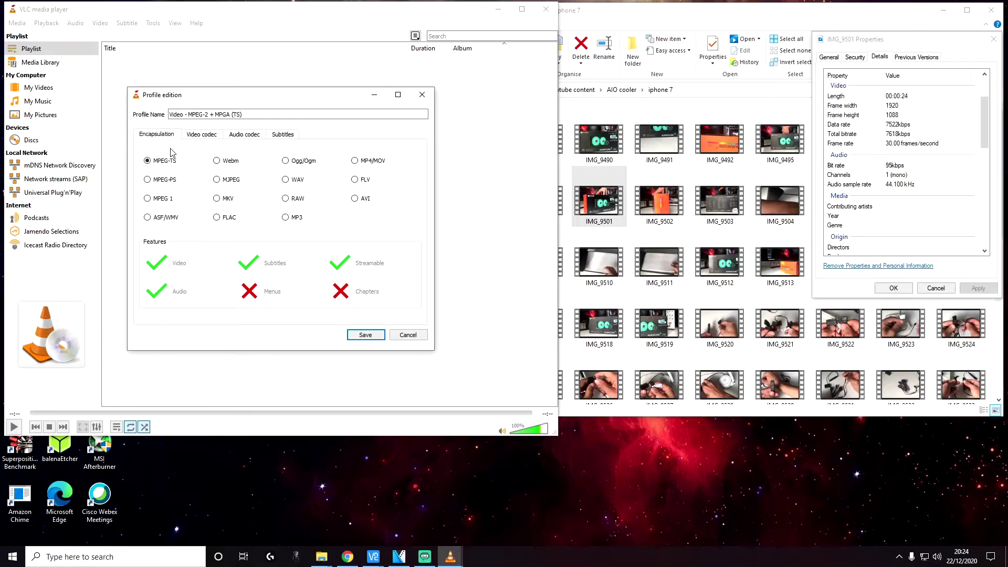
{"action": "left_click", "coordinate": [209, 136]}
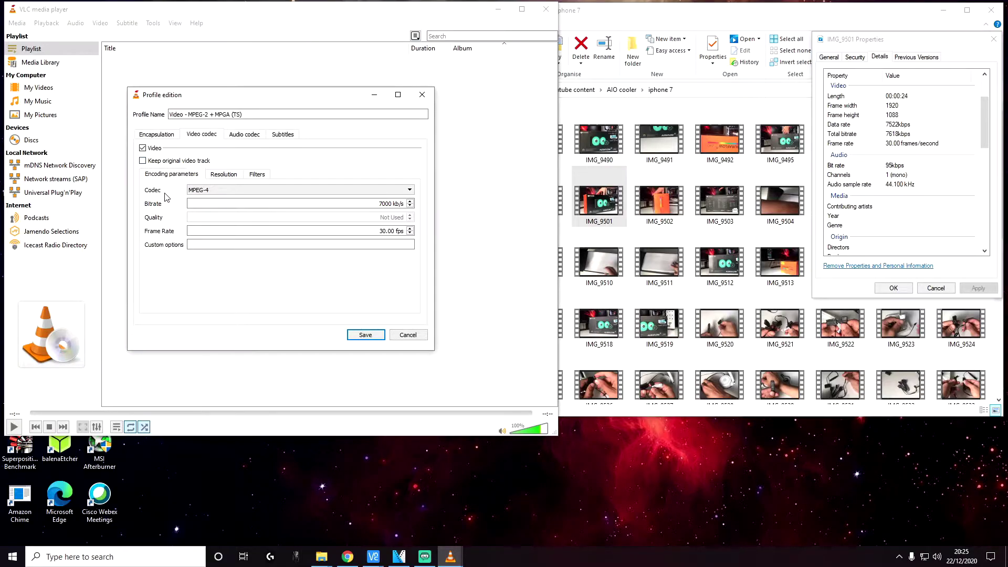
Step: Set the video codec to H-265, keeping 7000 kb/s bitrate and 30 fps matching the source
{"action": "left_click", "coordinate": [311, 194]}
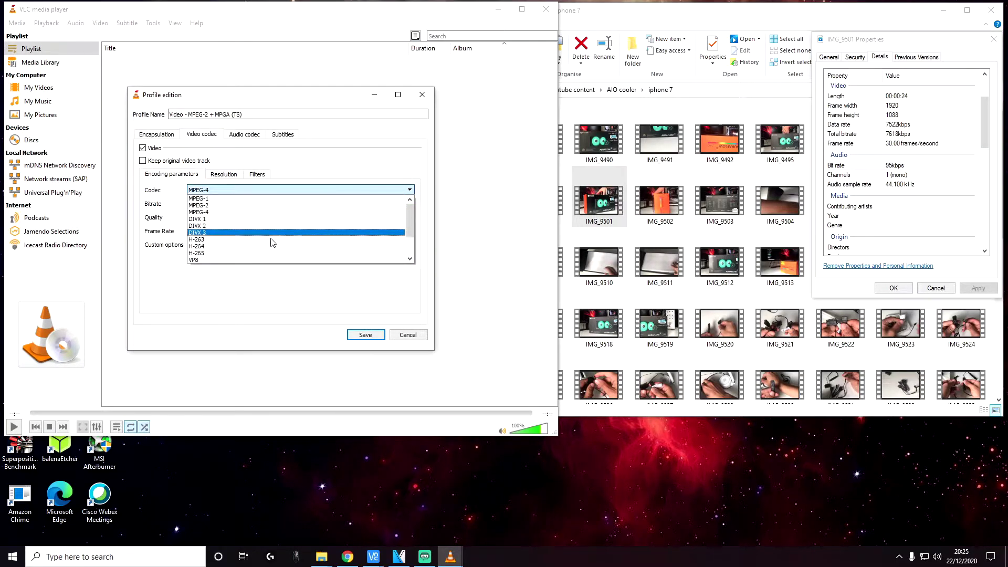
{"action": "left_click", "coordinate": [244, 253]}
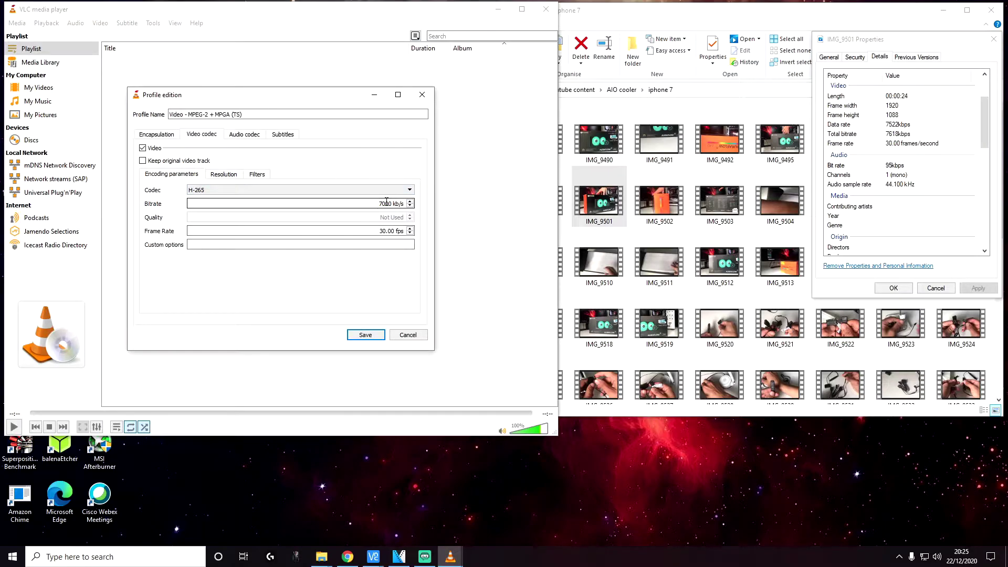
{"action": "left_click_drag", "start_coordinate": [381, 203], "coordinate": [409, 204]}
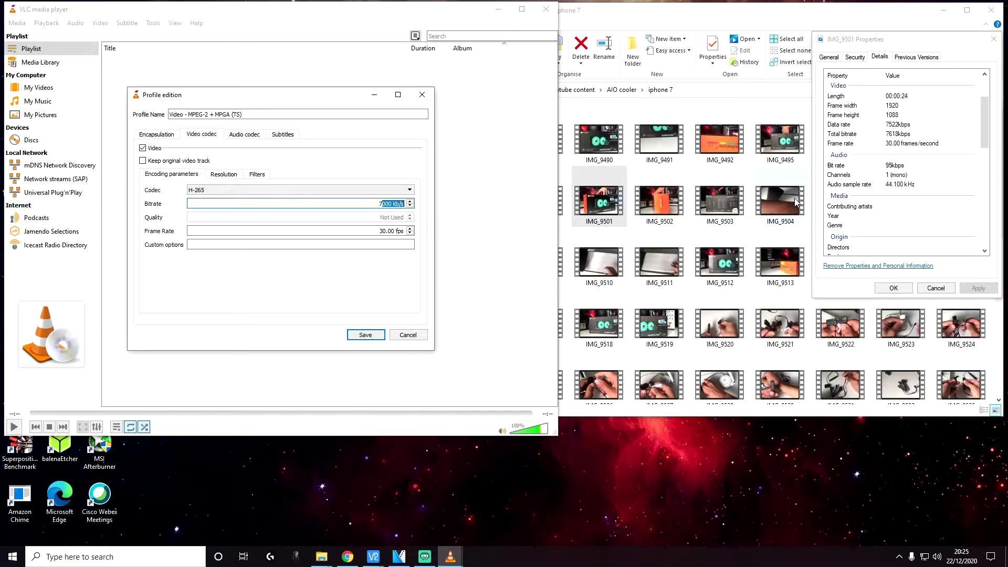
{"action": "left_click", "coordinate": [983, 142]}
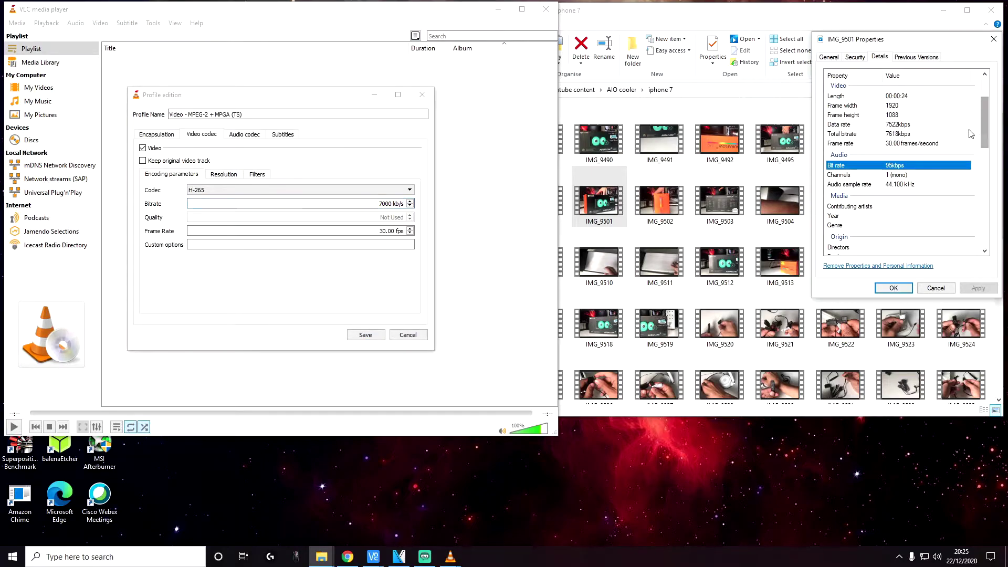
{"action": "left_click", "coordinate": [897, 126]}
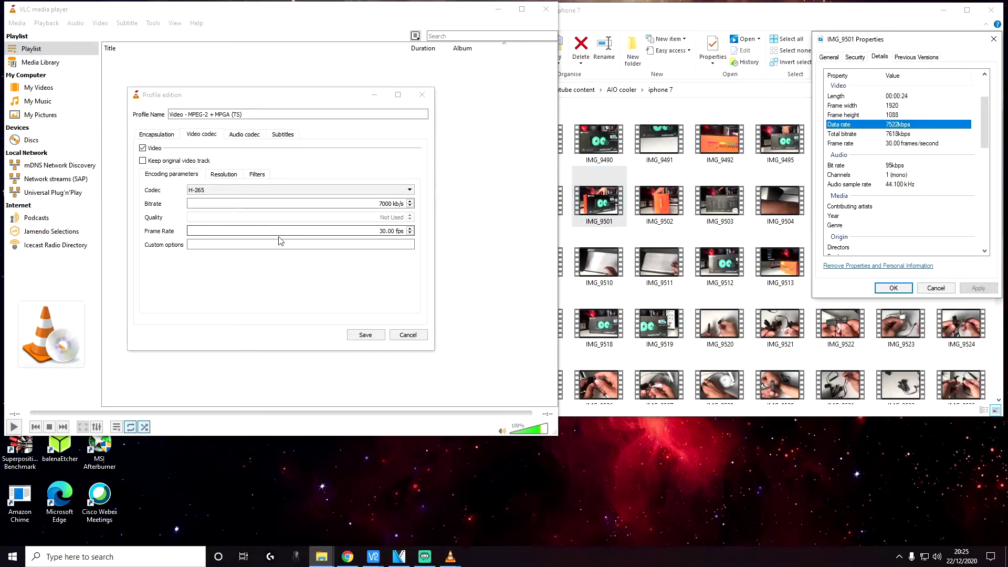
{"action": "double_click", "coordinate": [391, 231]}
{"action": "left_click", "coordinate": [870, 145]}
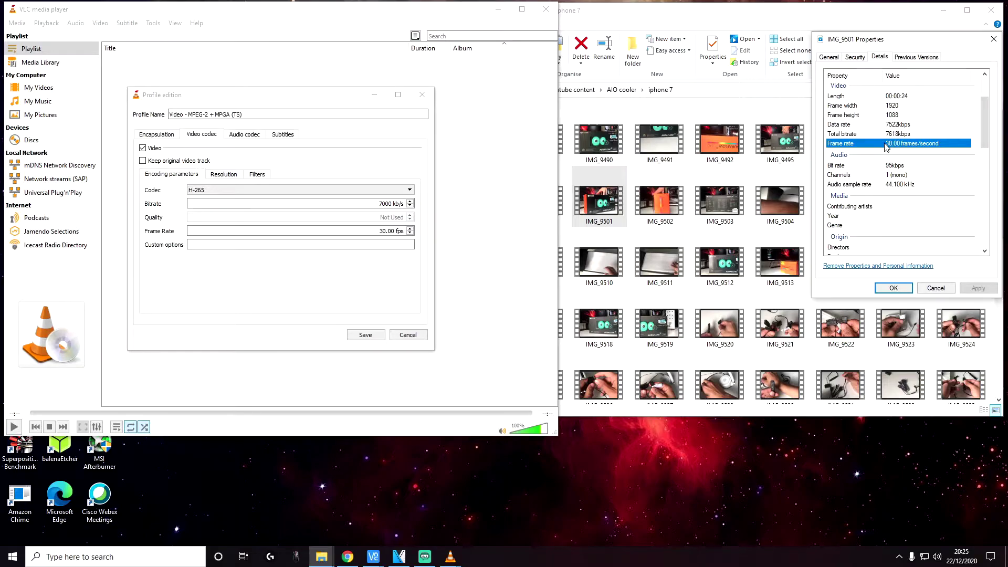
Step: Review the Resolution and Filters sub-tabs, leaving them unchanged
{"action": "left_click", "coordinate": [224, 174]}
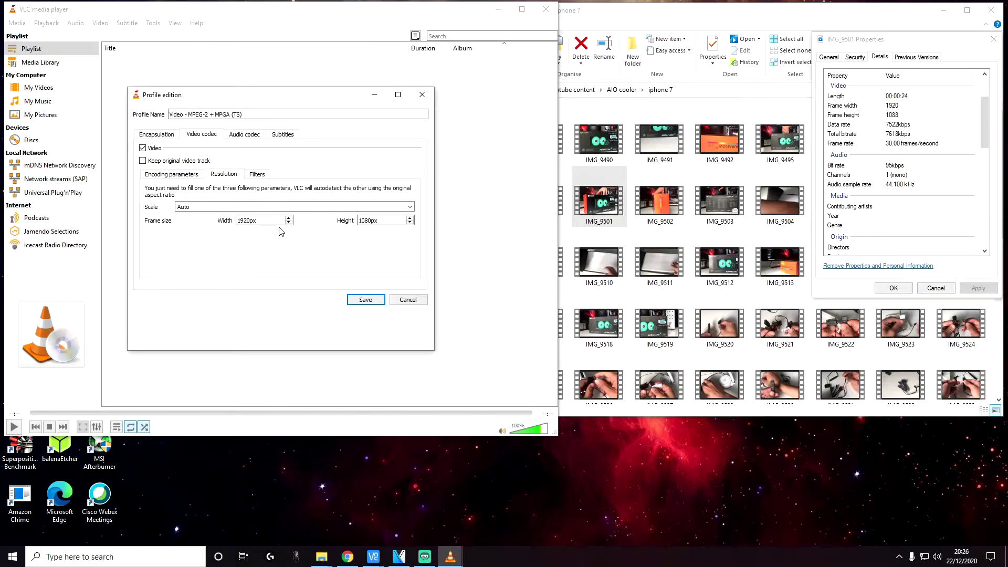
{"action": "left_click", "coordinate": [256, 173]}
{"action": "left_click_drag", "start_coordinate": [410, 203], "coordinate": [411, 176]}
Step: Set the audio to MPEG Audio at 128 kb/s, 2 channels and 44100 Hz sample rate
{"action": "left_click", "coordinate": [246, 137]}
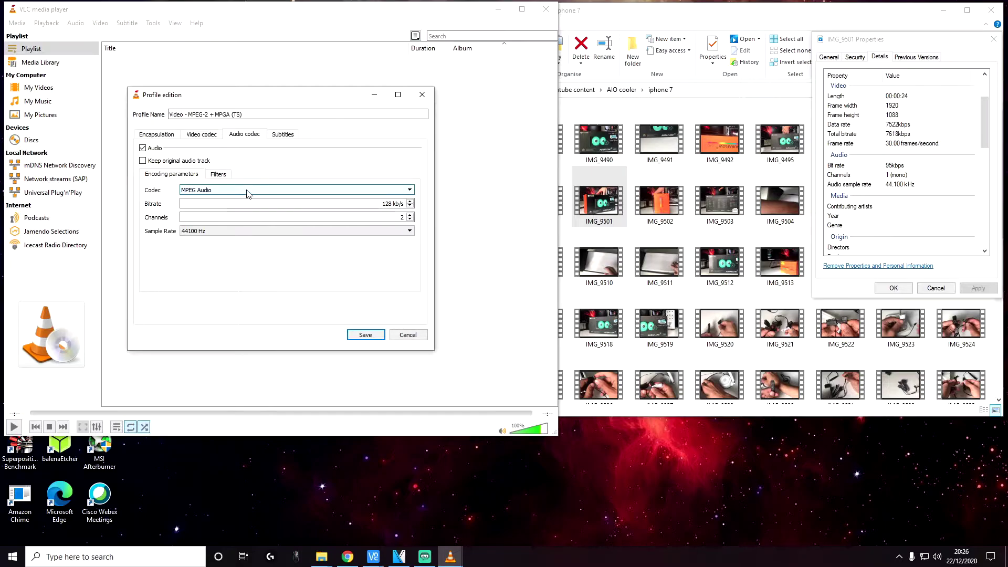
{"action": "left_click", "coordinate": [286, 191]}
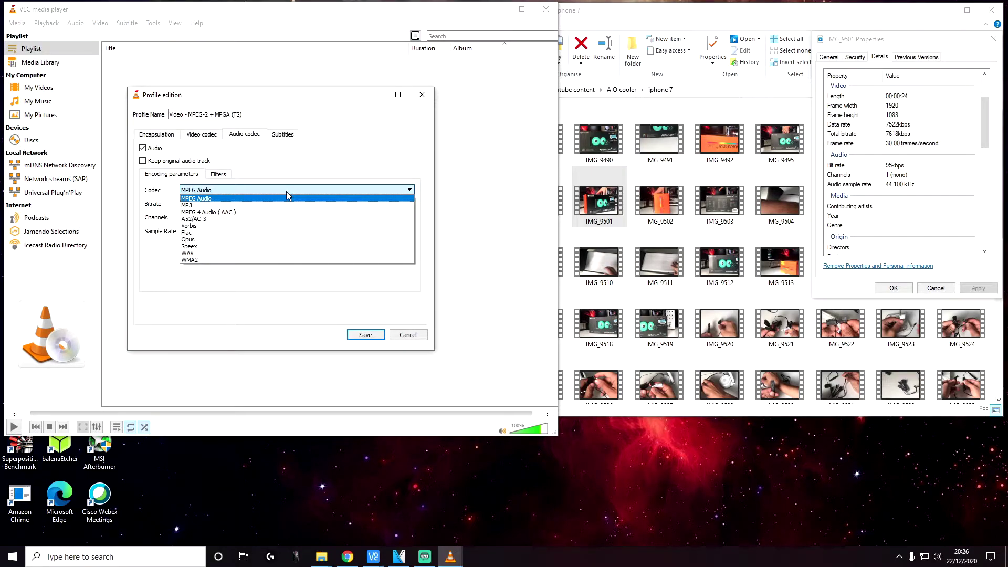
{"action": "left_click", "coordinate": [286, 192]}
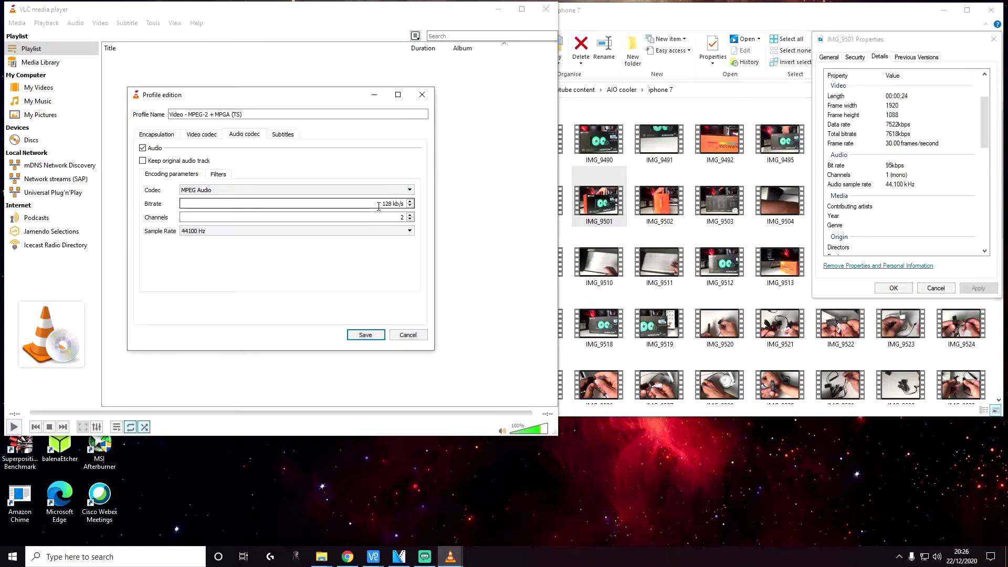
{"action": "left_click", "coordinate": [400, 214]}
{"action": "type", "text": "2"}
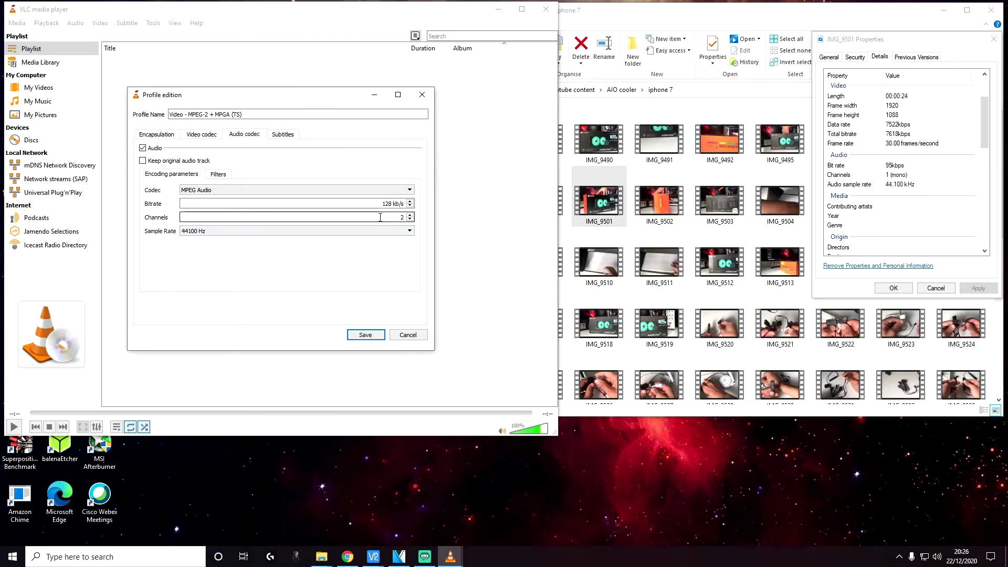
{"action": "key", "text": "Tab"}
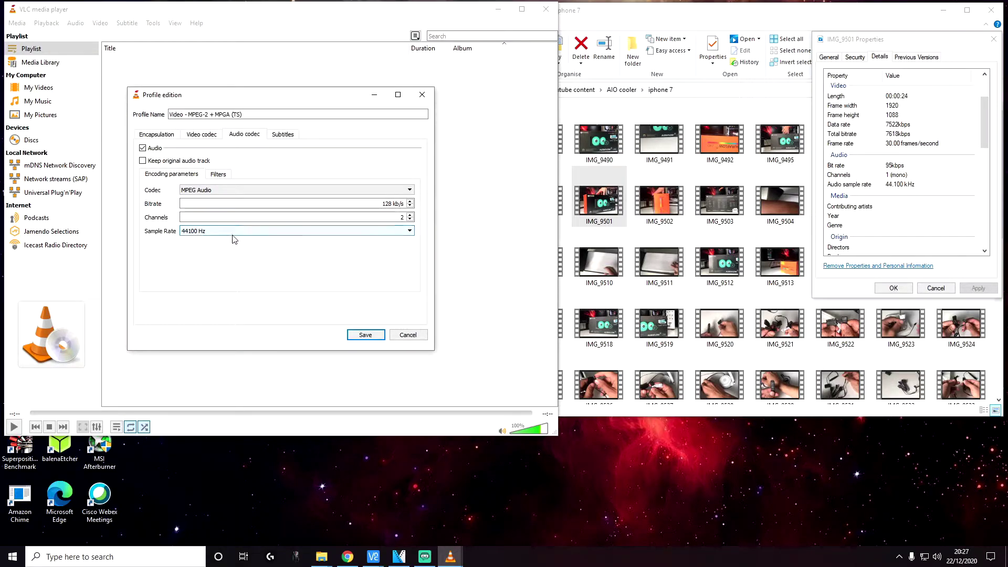
{"action": "left_click", "coordinate": [294, 232]}
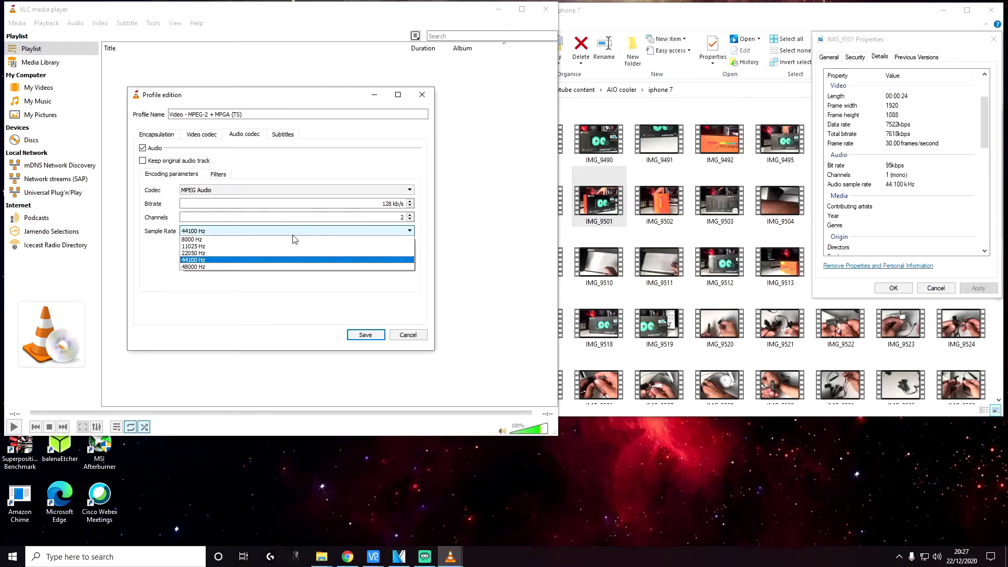
{"action": "left_click", "coordinate": [220, 261]}
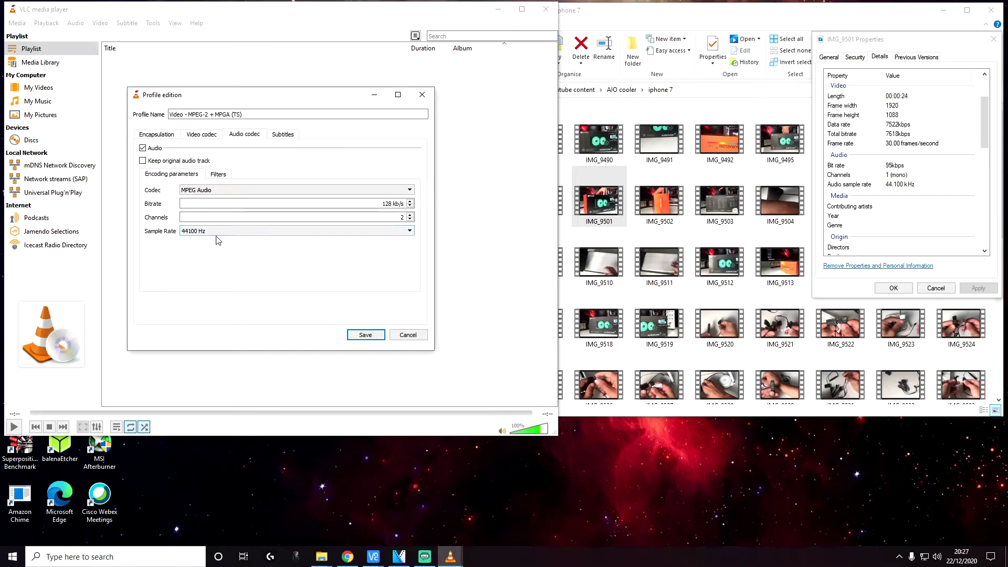
{"action": "left_click", "coordinate": [877, 184]}
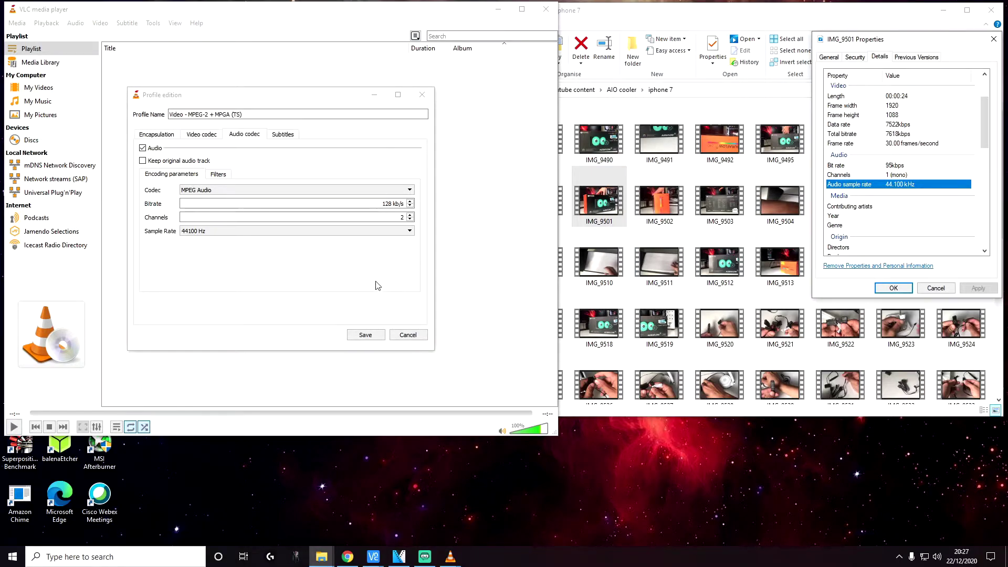
{"action": "left_click", "coordinate": [284, 136]}
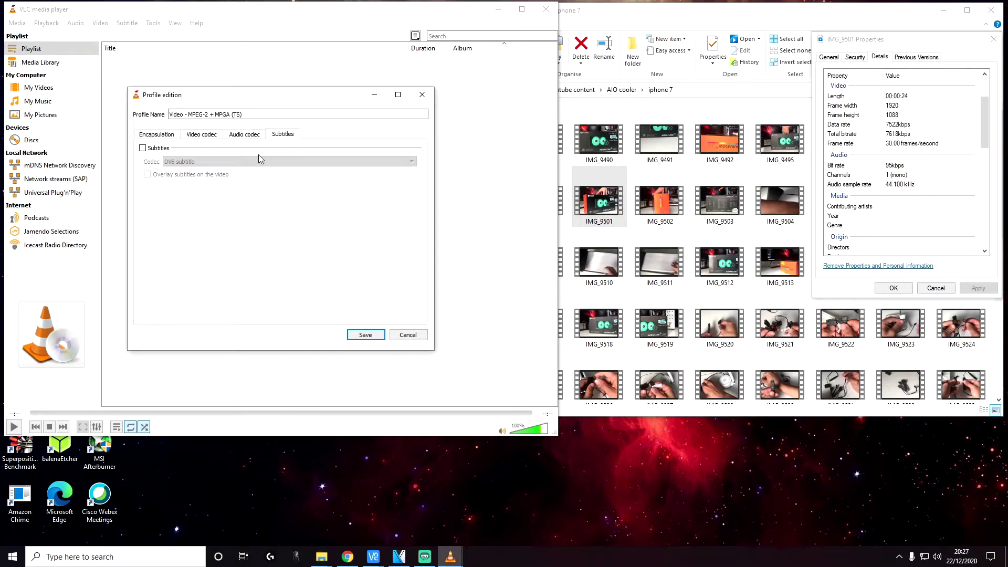
Step: Save the profile and set the destination to IMG_9501-CONVERTED.ts on the Desktop, then start
{"action": "left_click", "coordinate": [367, 334]}
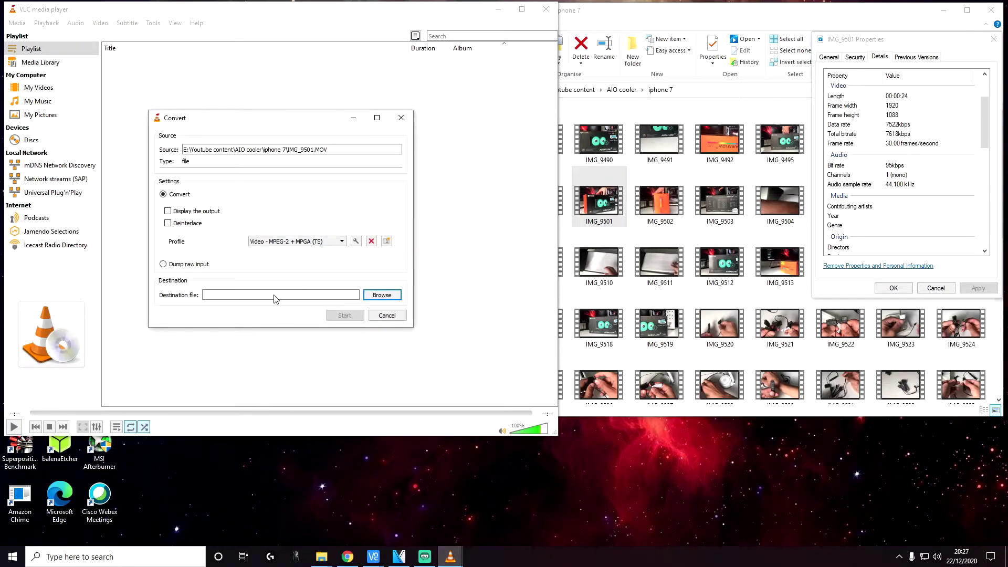
{"action": "left_click", "coordinate": [382, 295]}
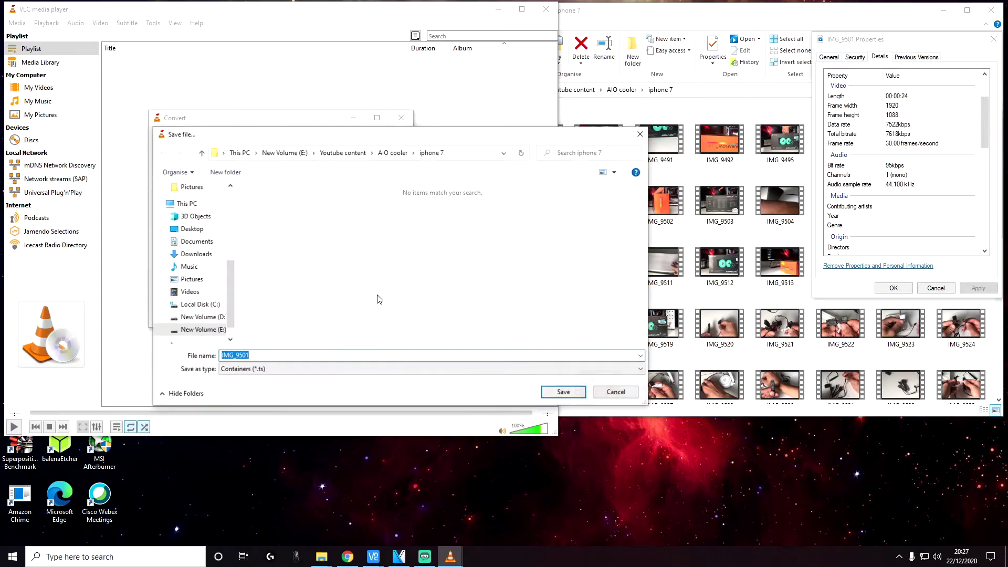
{"action": "left_click", "coordinate": [197, 229]}
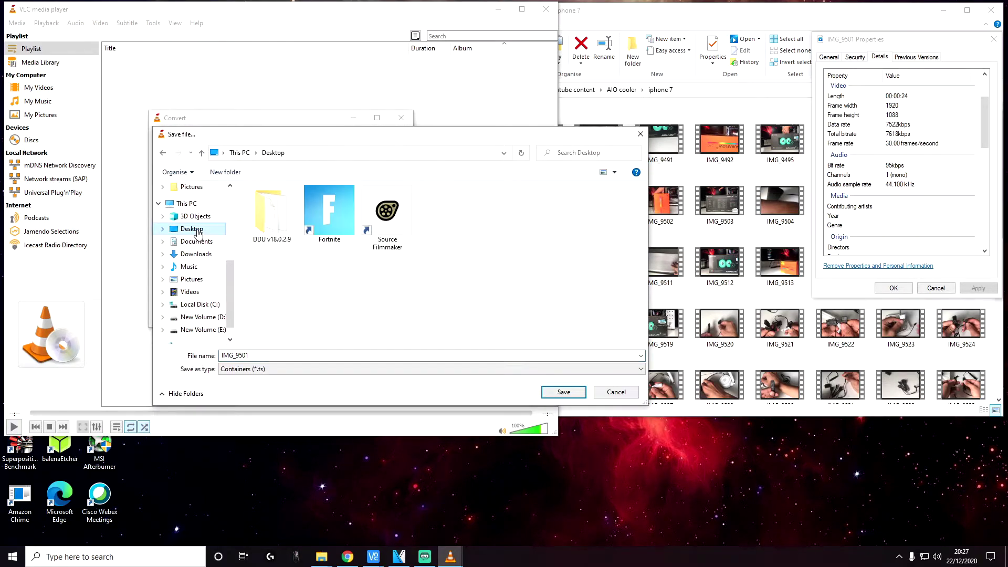
{"action": "left_click", "coordinate": [307, 356]}
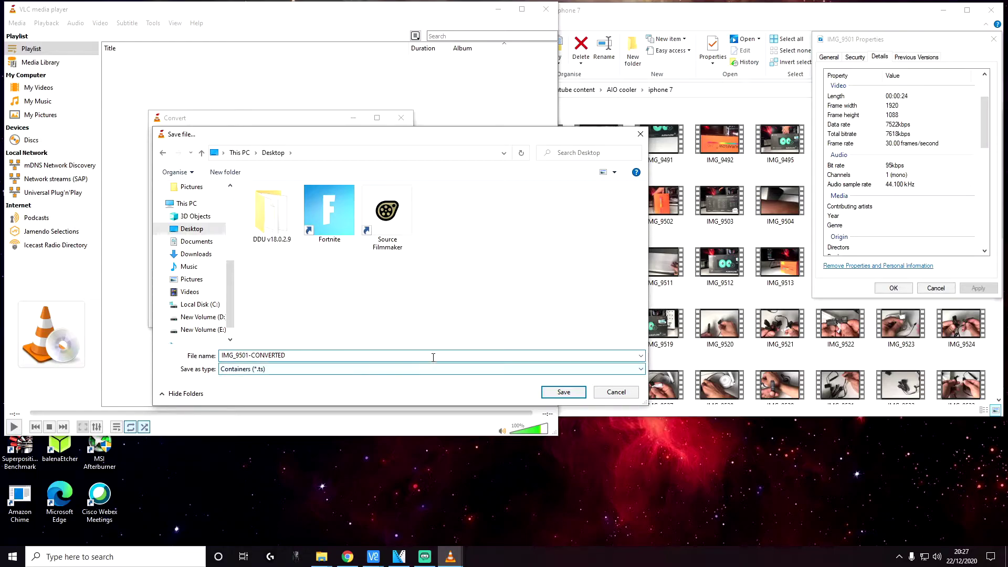
{"action": "left_click", "coordinate": [552, 392]}
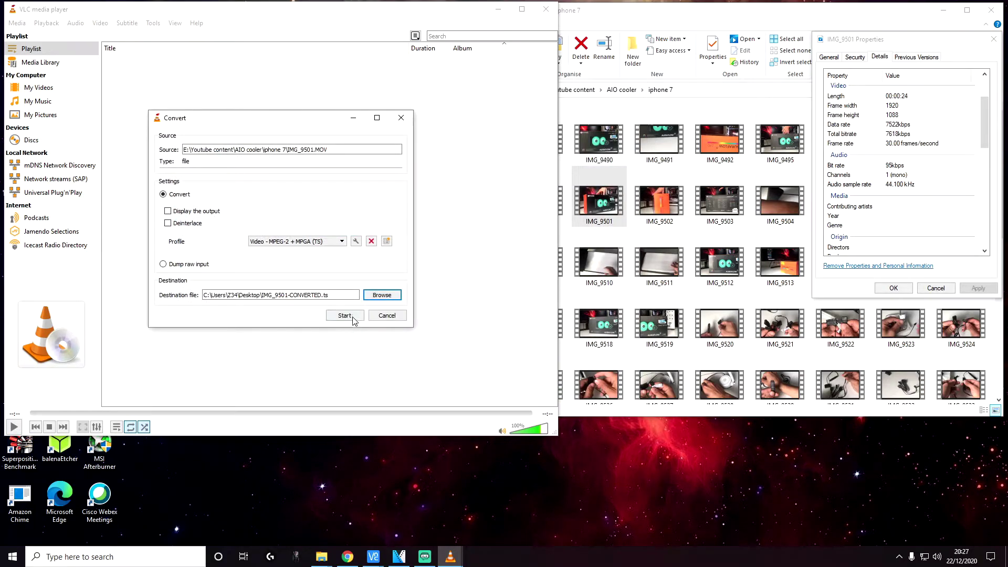
{"action": "left_click", "coordinate": [345, 316]}
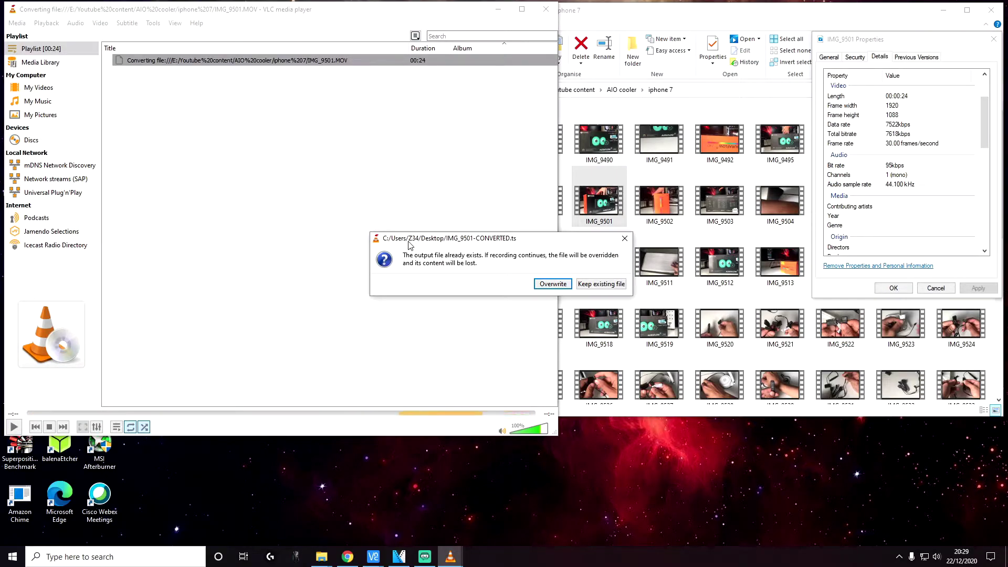
Step: Dismiss the warning that IMG_9501-CONVERTED.ts already exists
{"action": "left_click", "coordinate": [625, 238]}
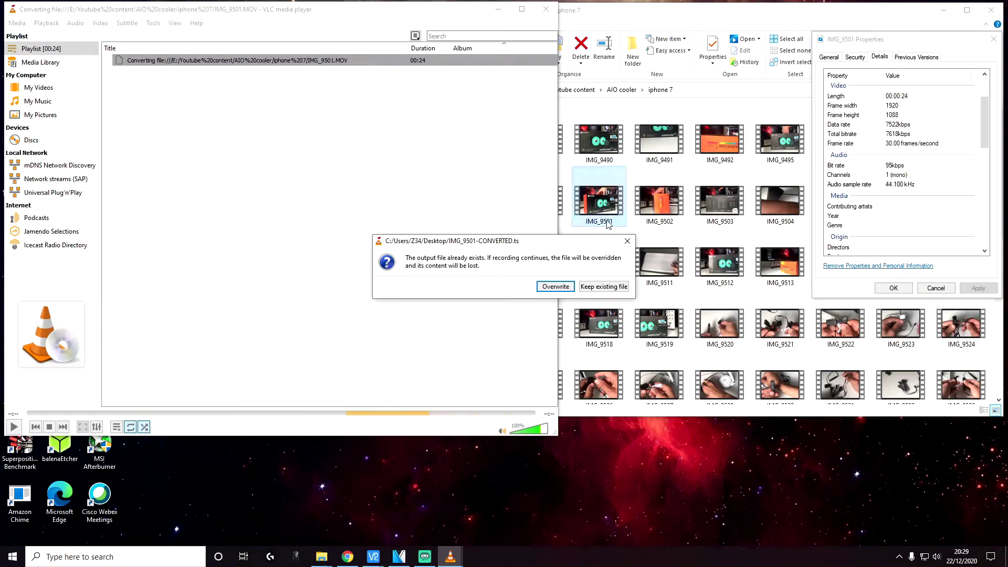
Step: Close VLC and play IMG_9501-CONVERTED from the desktop in Movies & TV, then close it
{"action": "left_click", "coordinate": [545, 9]}
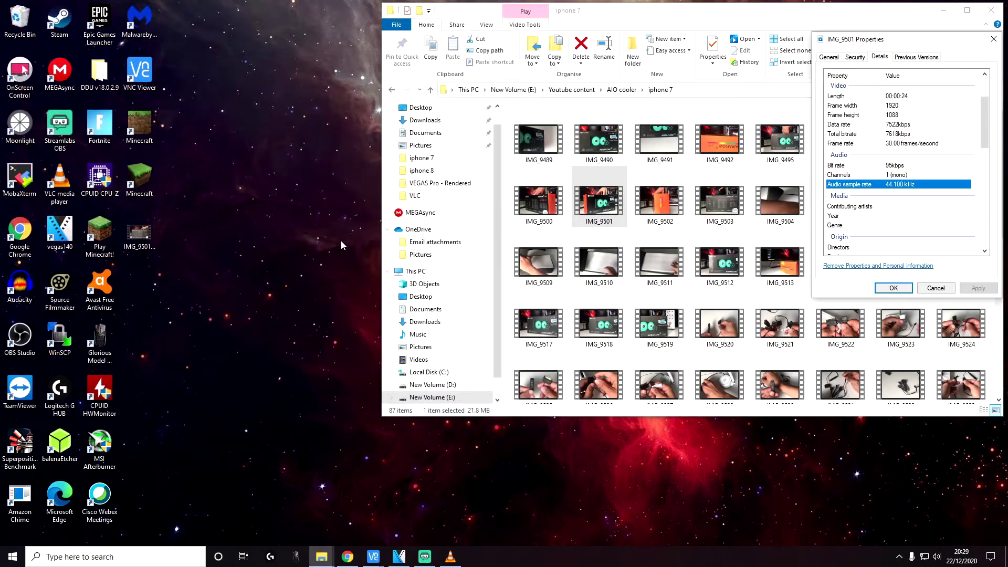
{"action": "left_click", "coordinate": [266, 219]}
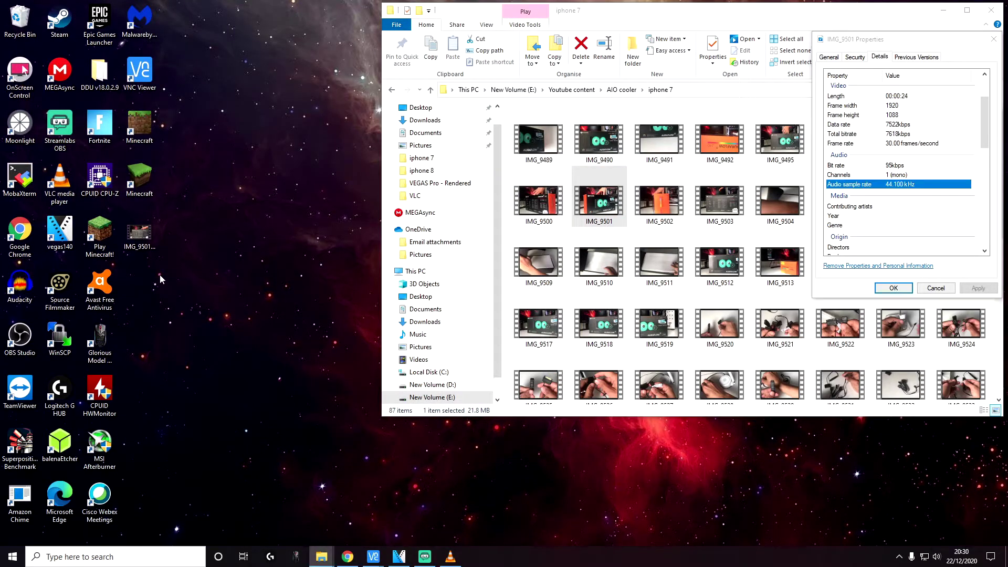
{"action": "double_click", "coordinate": [139, 234]}
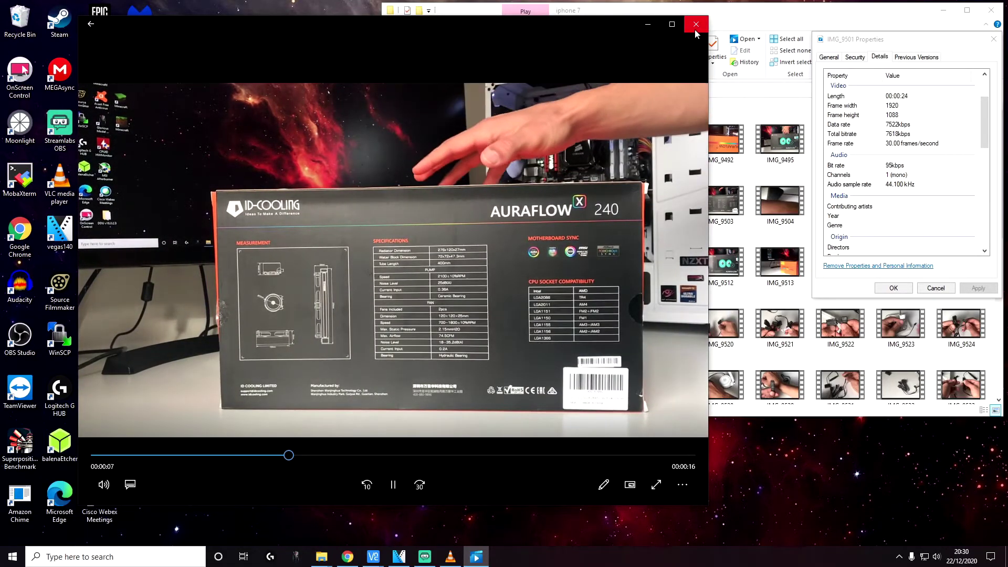
{"action": "key", "text": "alt+F4"}
Step: Close IMG_9501's Properties and minimise the iphone 7 folder window
{"action": "left_click", "coordinate": [263, 224]}
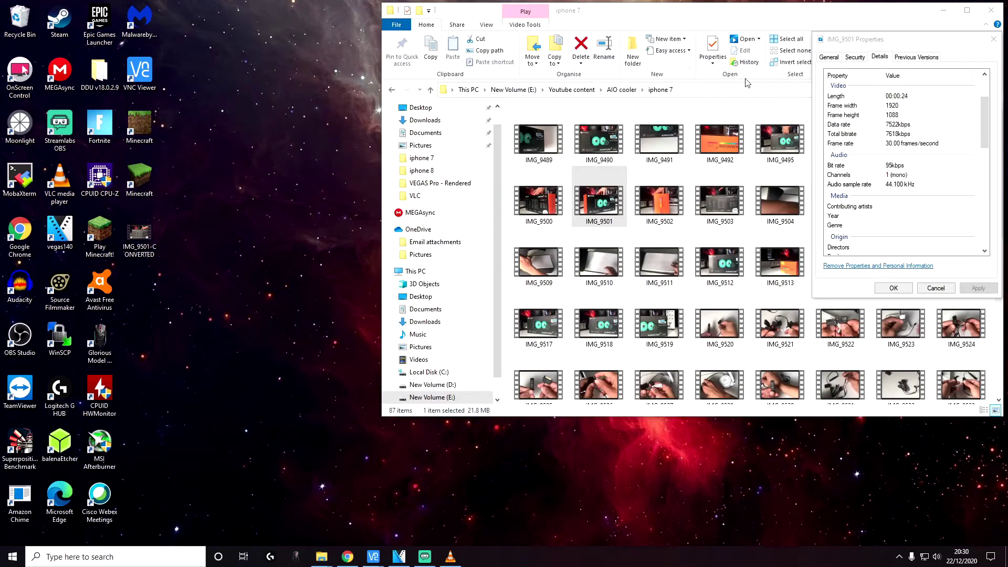
{"action": "left_click", "coordinate": [993, 38]}
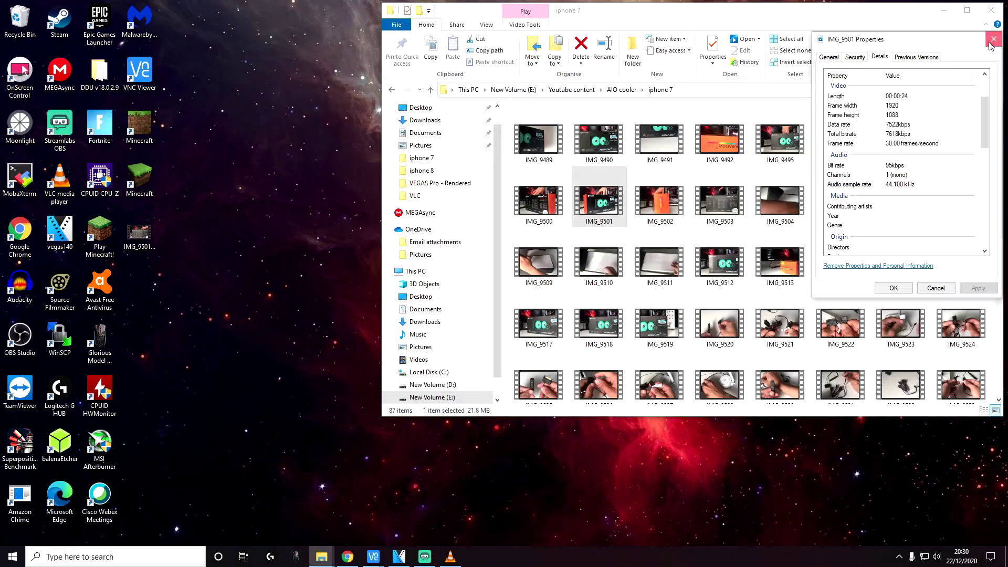
{"action": "left_click", "coordinate": [943, 10]}
Step: Add IMG_9501-CONVERTED.ts to Project Media and the timeline, declining to match project settings
{"action": "left_click", "coordinate": [404, 559]}
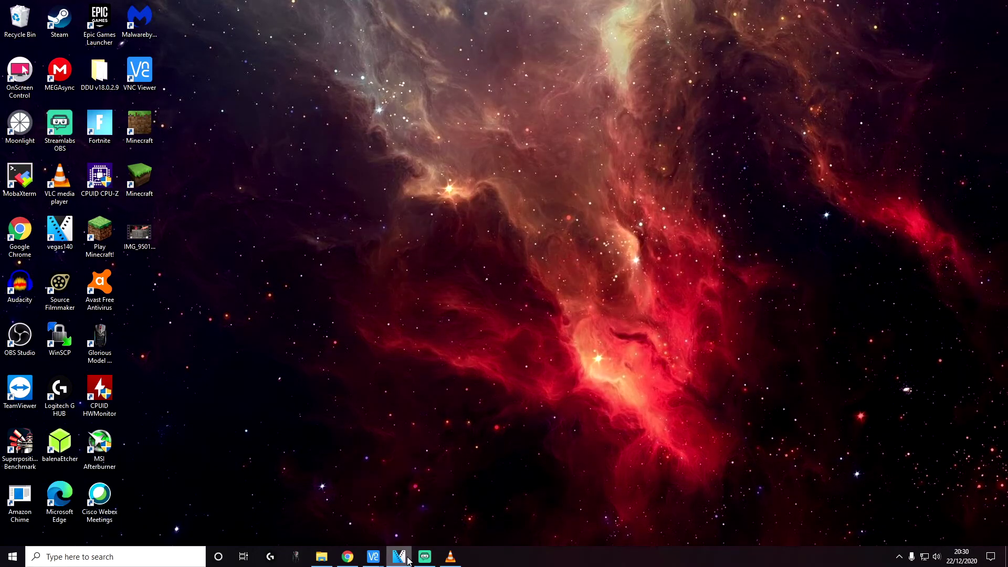
{"action": "left_click_drag", "start_coordinate": [139, 232], "coordinate": [203, 224]}
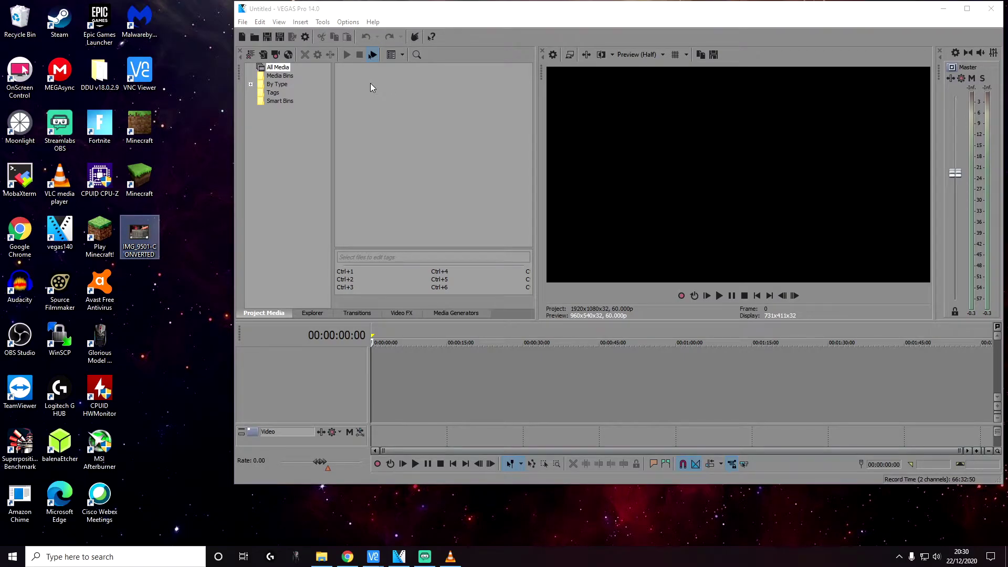
{"action": "left_click_drag", "start_coordinate": [370, 87], "coordinate": [370, 87]}
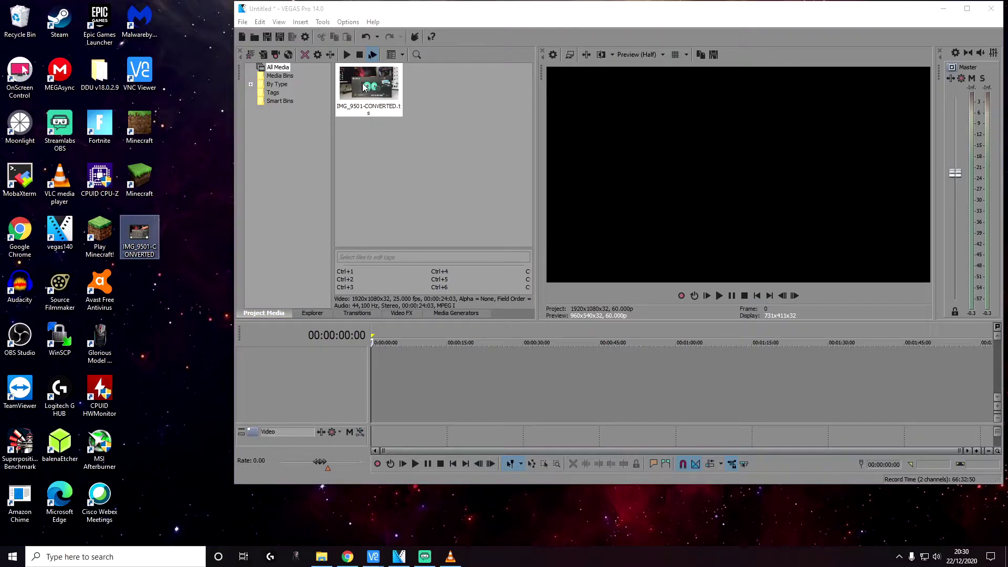
{"action": "left_click_drag", "start_coordinate": [366, 93], "coordinate": [376, 358]}
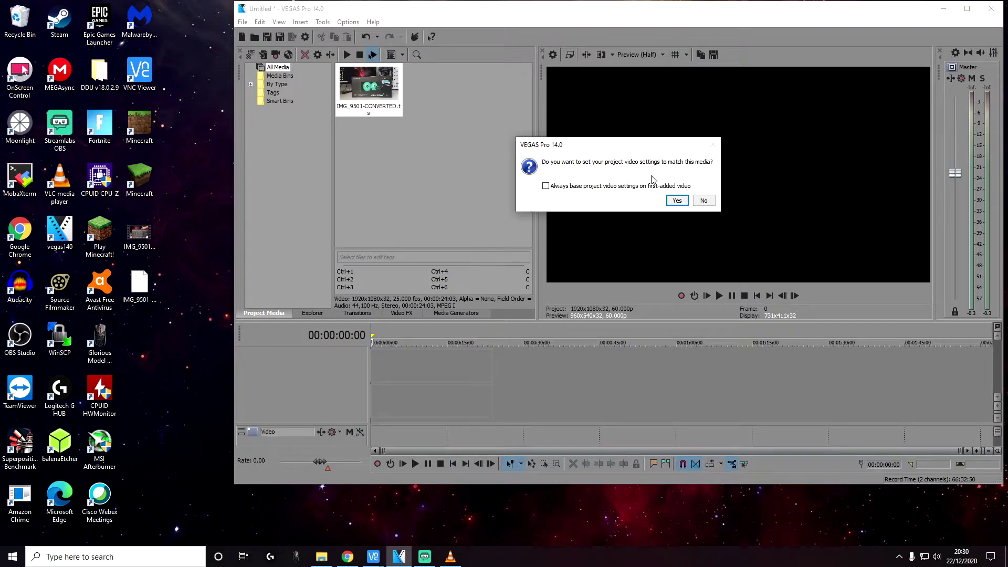
{"action": "left_click", "coordinate": [703, 201]}
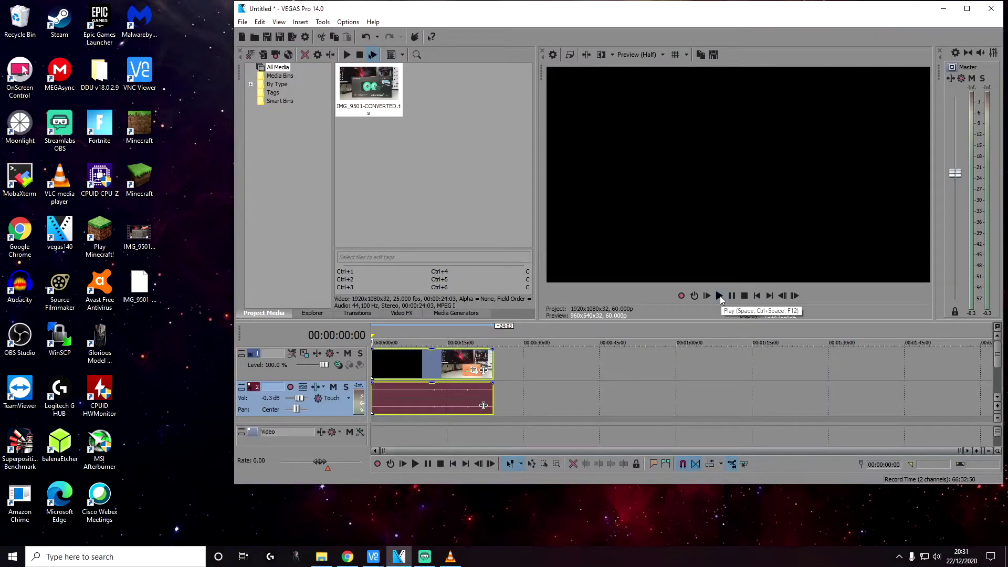
Step: Play the imported clip in the preview and pause it around 00:00:09:28
{"action": "left_click", "coordinate": [719, 295]}
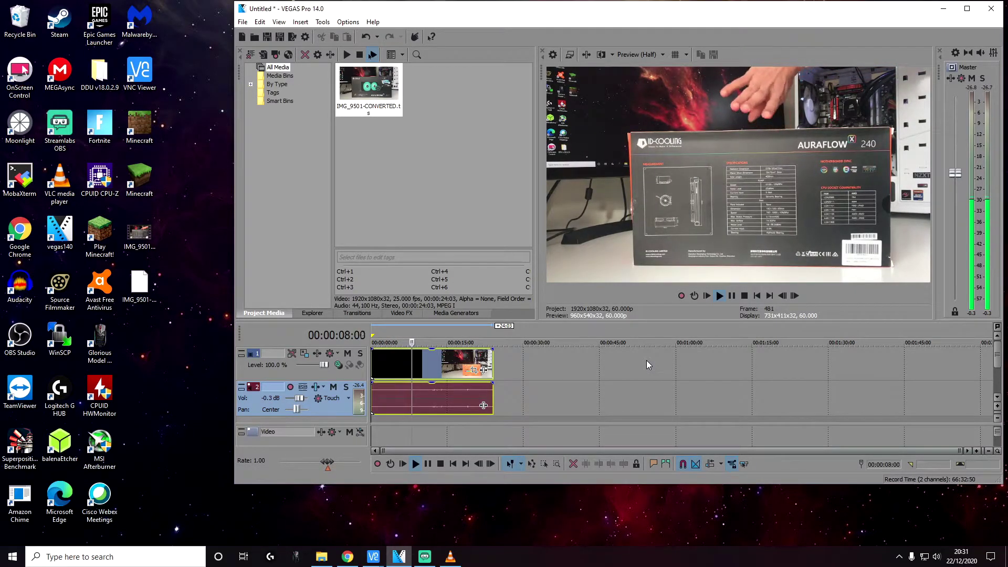
{"action": "left_click", "coordinate": [732, 297]}
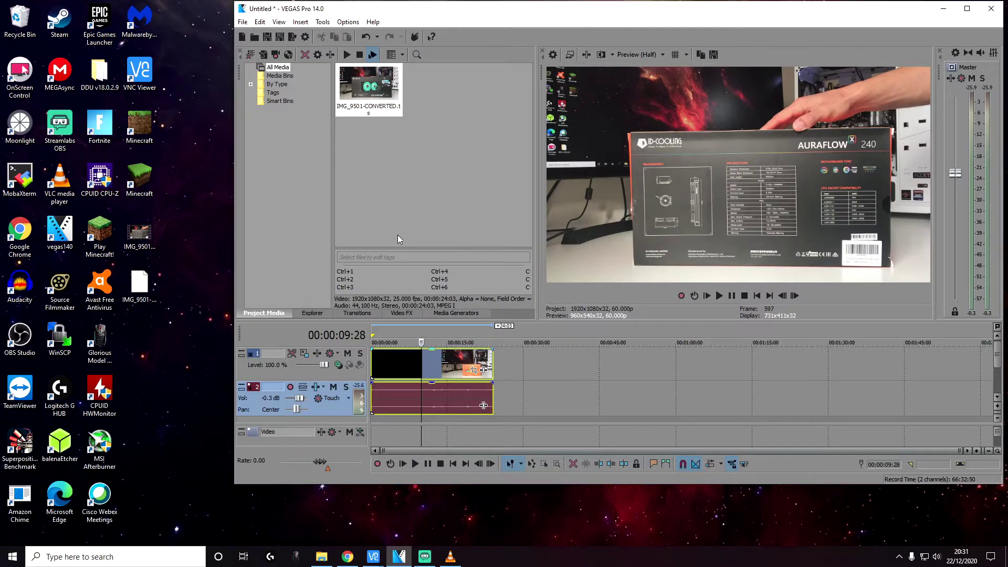
{"action": "left_click", "coordinate": [243, 22]}
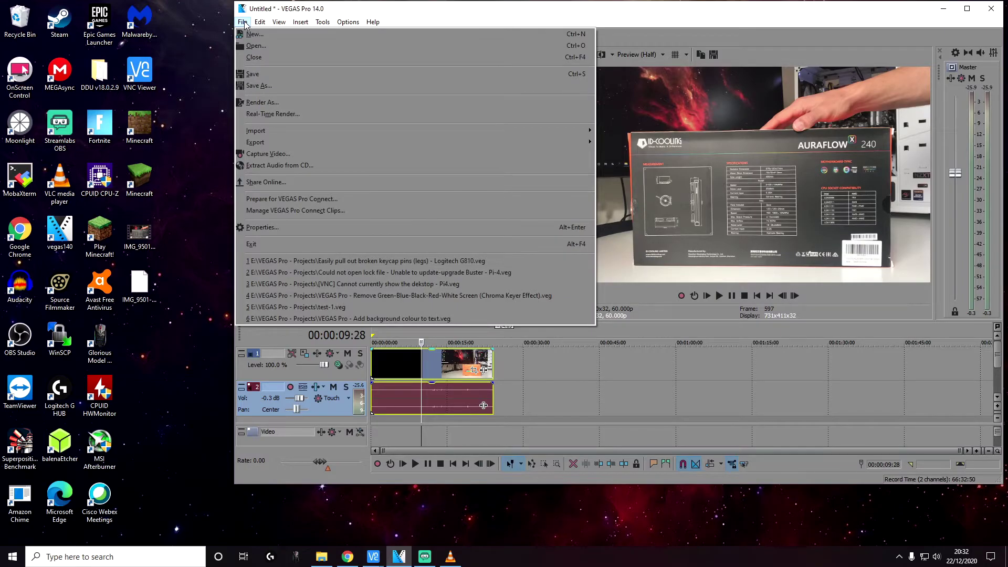
Step: Set the Render As output to Untitled-TEST1 in the VEGAS Pro - Rendered folder and start rendering
{"action": "left_click", "coordinate": [354, 101]}
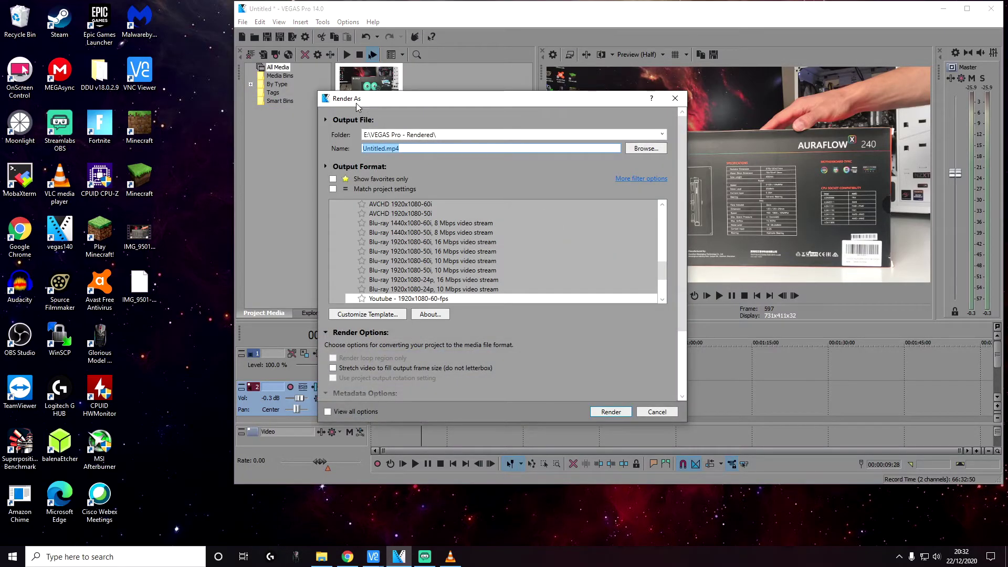
{"action": "left_click", "coordinate": [643, 150]}
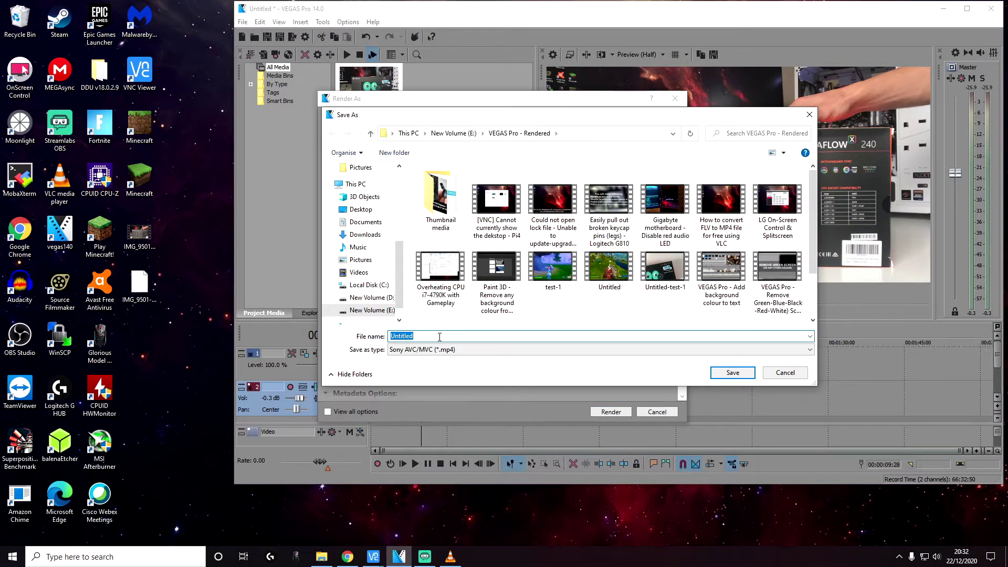
{"action": "left_click", "coordinate": [453, 335]}
{"action": "type", "text": "-TEST"}
{"action": "left_click", "coordinate": [540, 367]}
{"action": "left_click", "coordinate": [730, 373]}
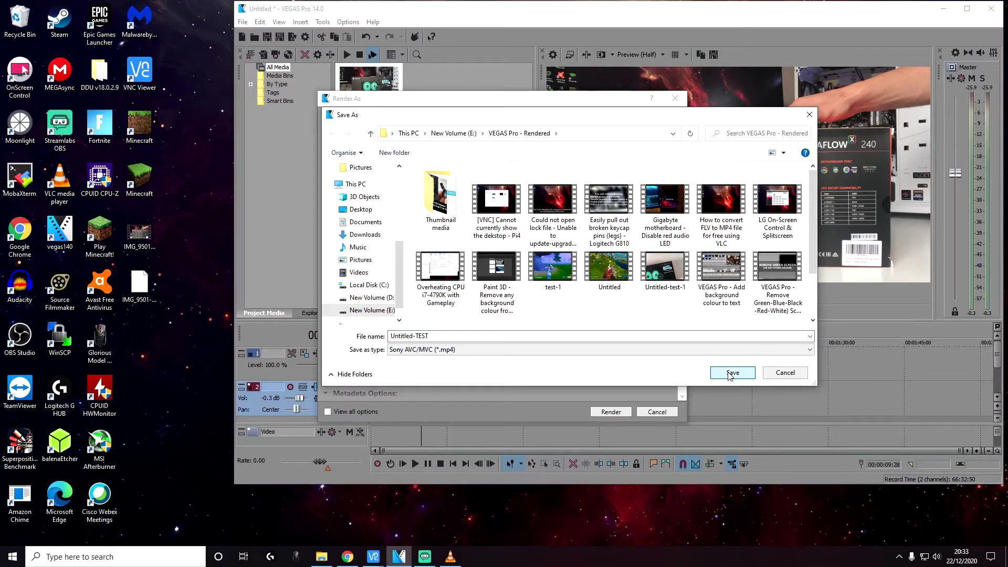
{"action": "left_click", "coordinate": [457, 335]}
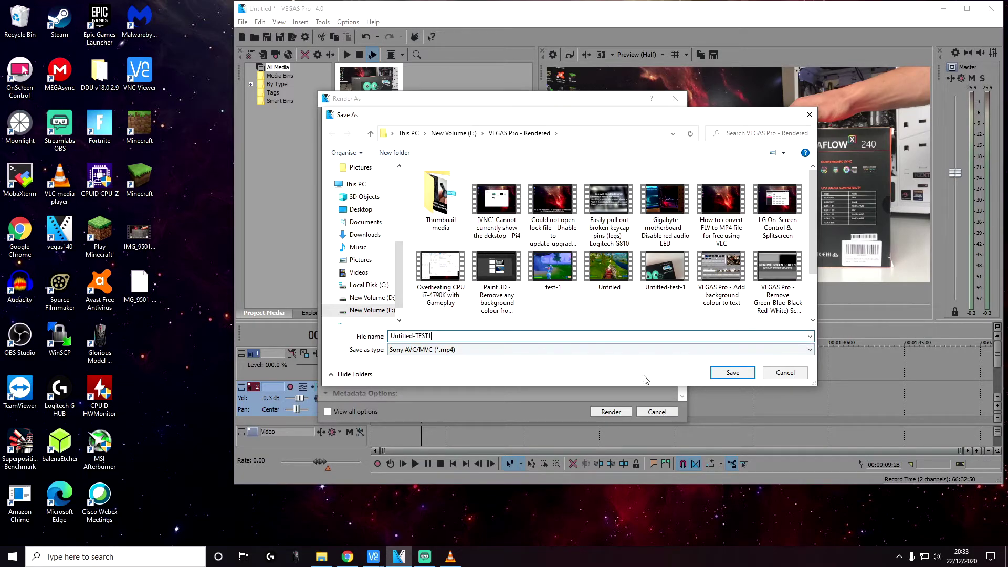
{"action": "left_click", "coordinate": [720, 374]}
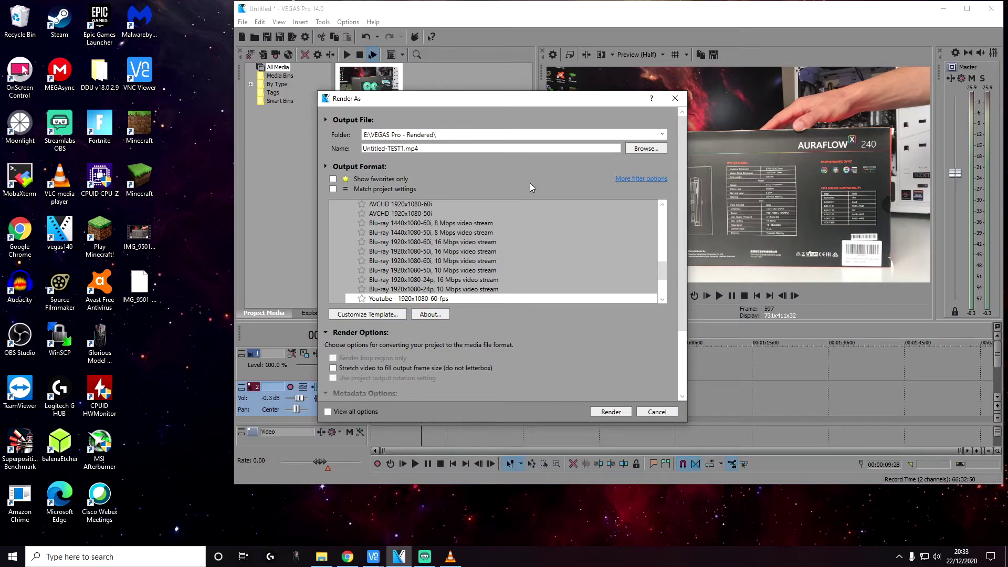
{"action": "left_click", "coordinate": [610, 412]}
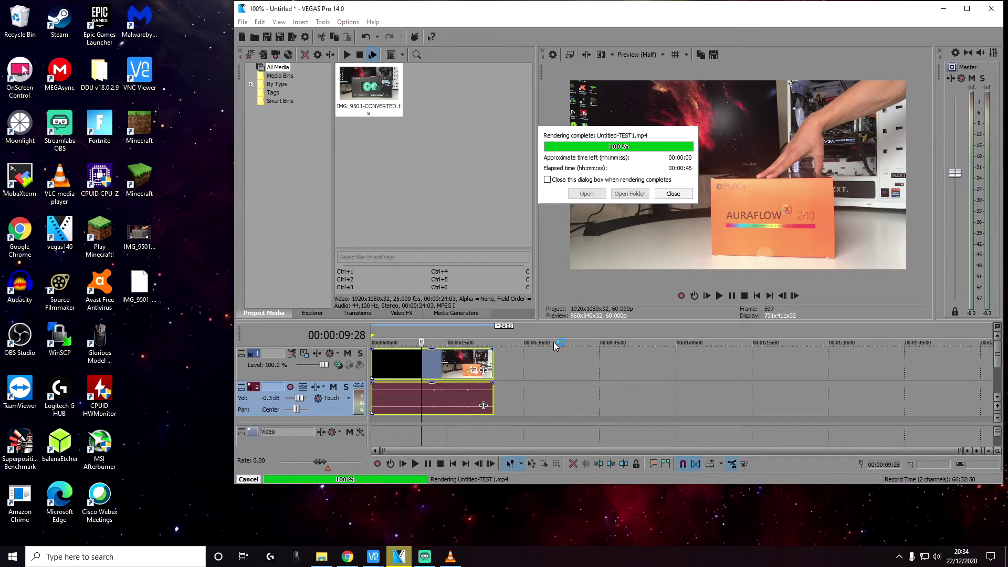
Step: Open the finished Untitled-TEST1.mp4 once the render reaches 100%
{"action": "left_click", "coordinate": [590, 193]}
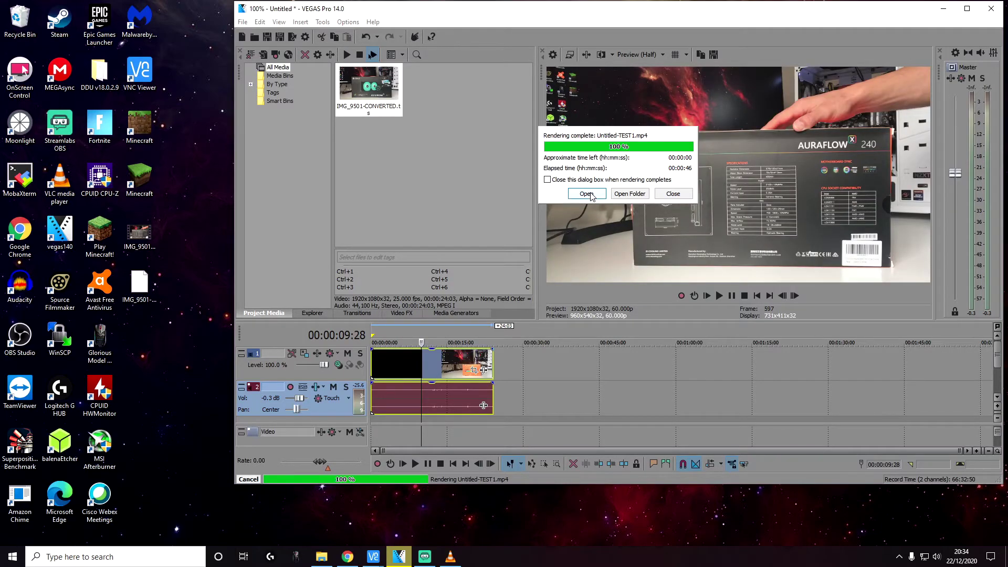